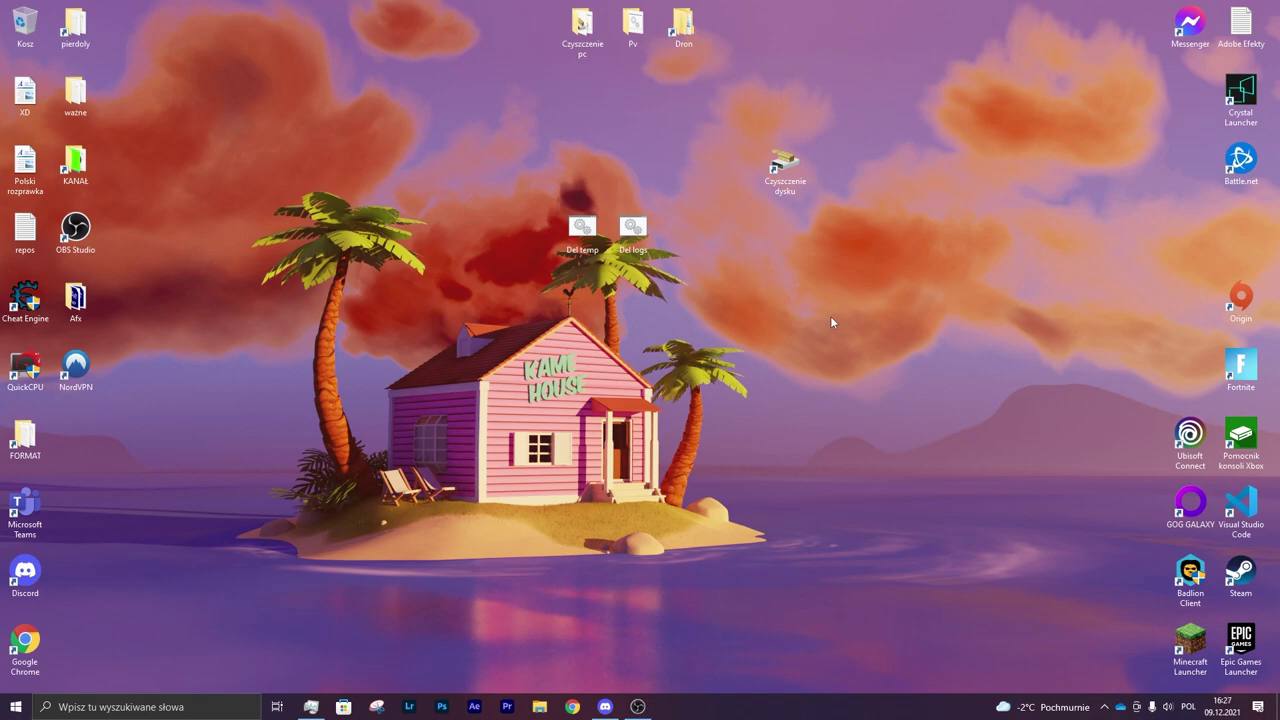
Open the Del temp batch file for editing, review its temp-folder removal and takeown commands, and close it unchanged
right_click(581, 229)
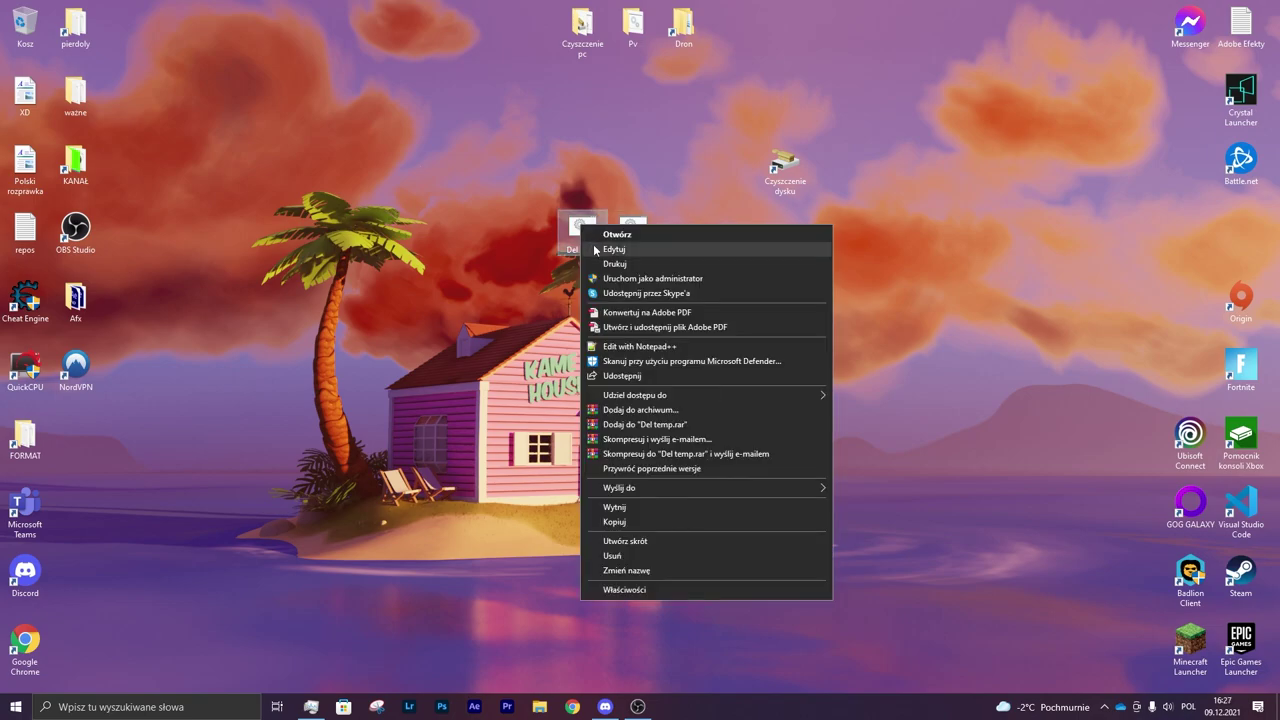
click(610, 249)
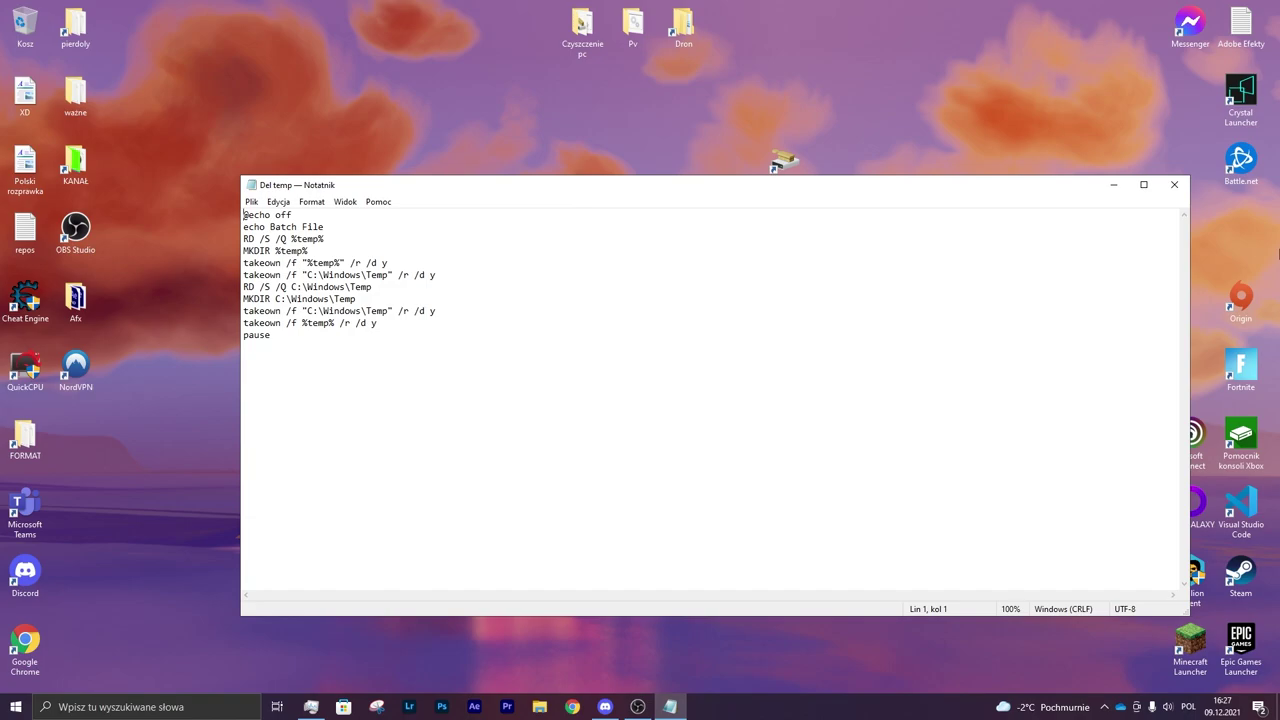
click(333, 298)
drag(395, 322, 243, 311)
click(381, 311)
drag(509, 307, 328, 274)
click(461, 334)
drag(461, 334, 340, 299)
click(350, 299)
click(1174, 184)
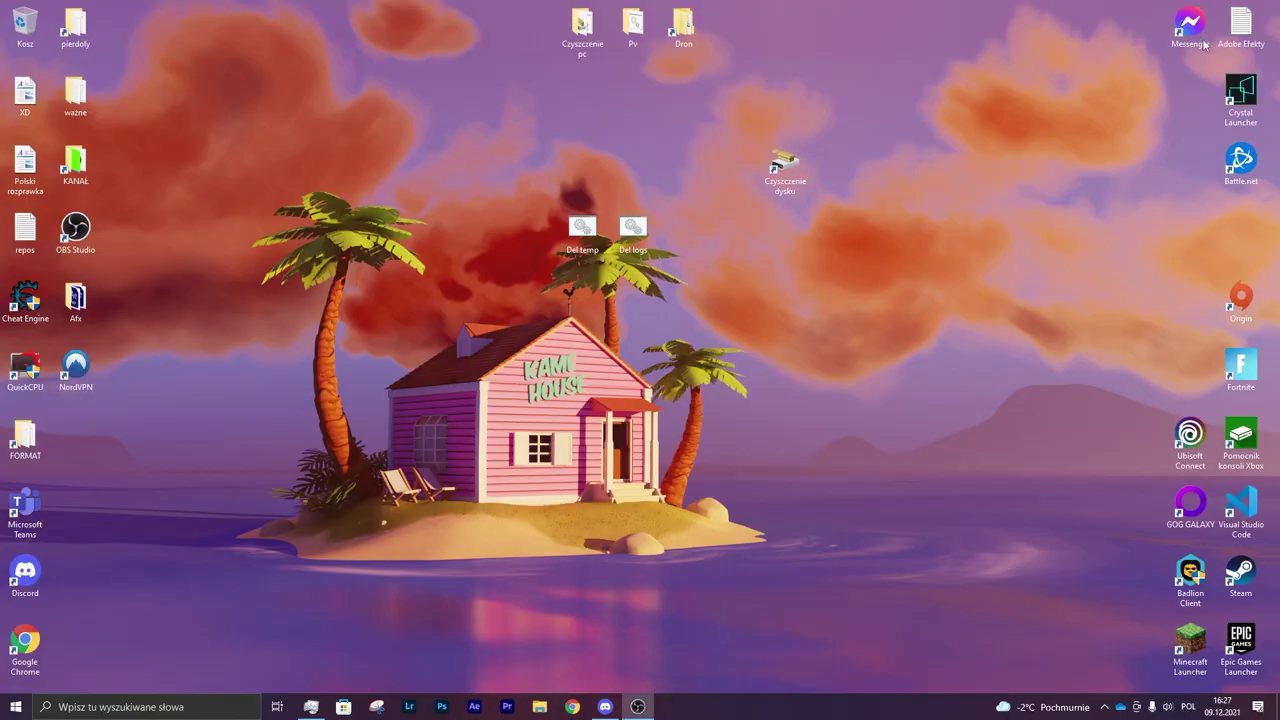
Open the Del logs batch file for editing, examine its commands, and close it unchanged
right_click(636, 244)
click(670, 268)
drag(357, 277, 243, 222)
click(380, 257)
drag(271, 263, 357, 251)
click(285, 251)
click(357, 251)
click(1174, 184)
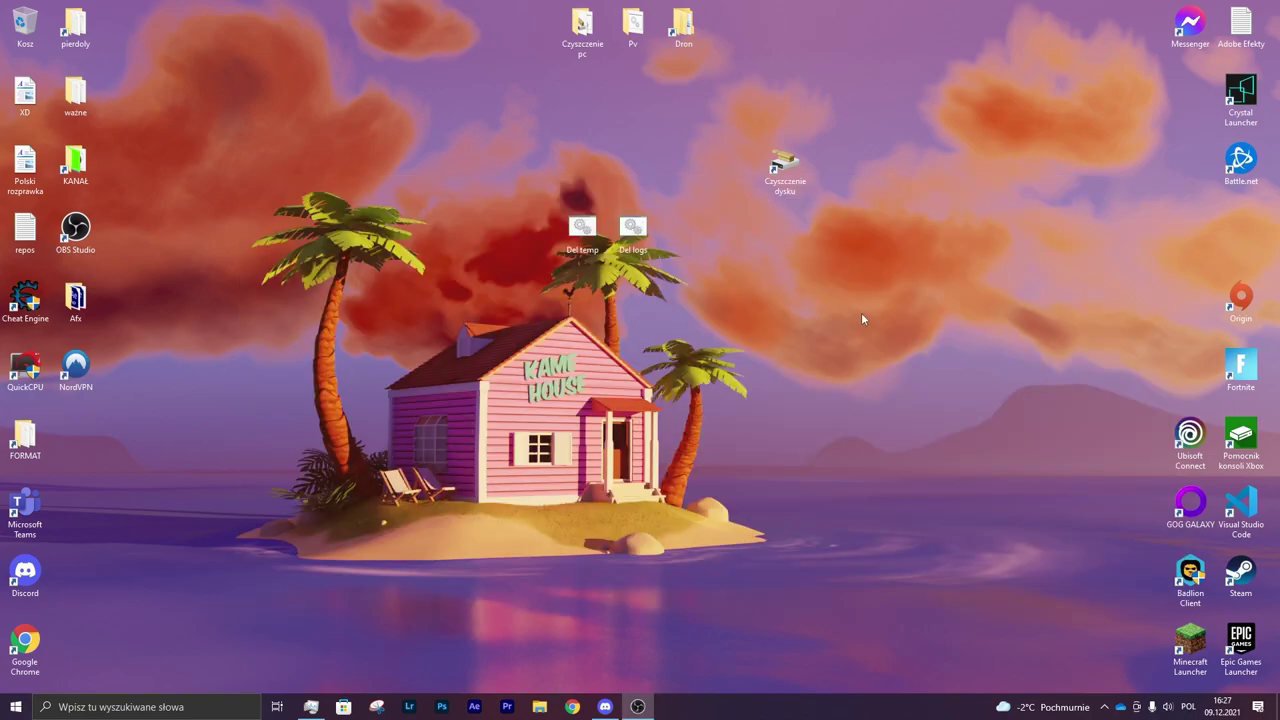
Open the %temp% folder through the system search and look through its files
click(16, 706)
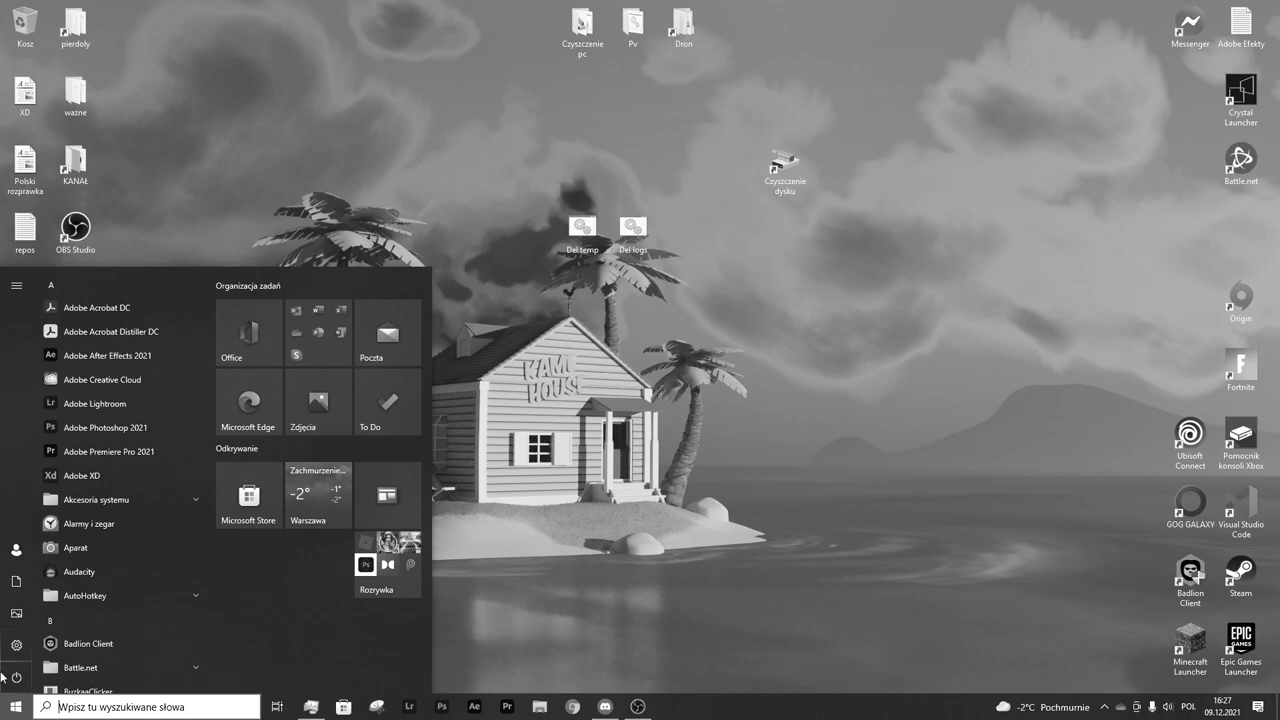
text(%tem)
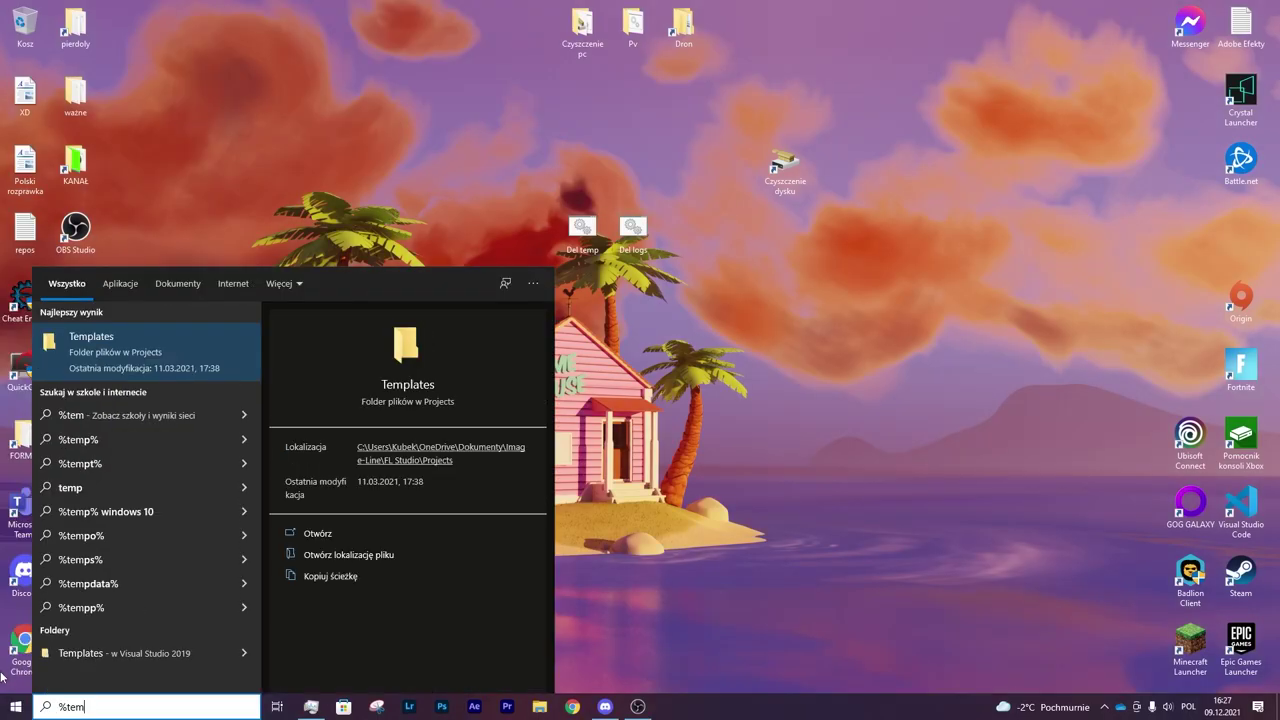
text(p%)
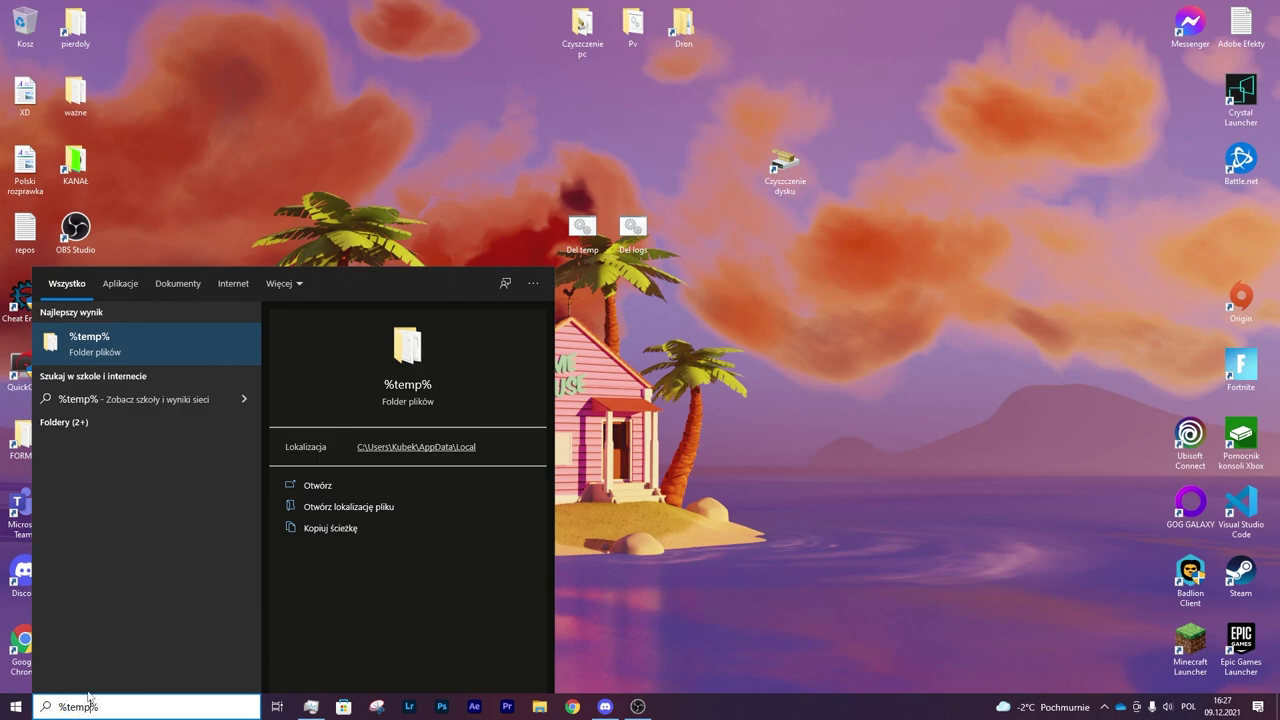
key(Return)
scroll(588, 395, down, 10)
scroll(620, 370, up, 10)
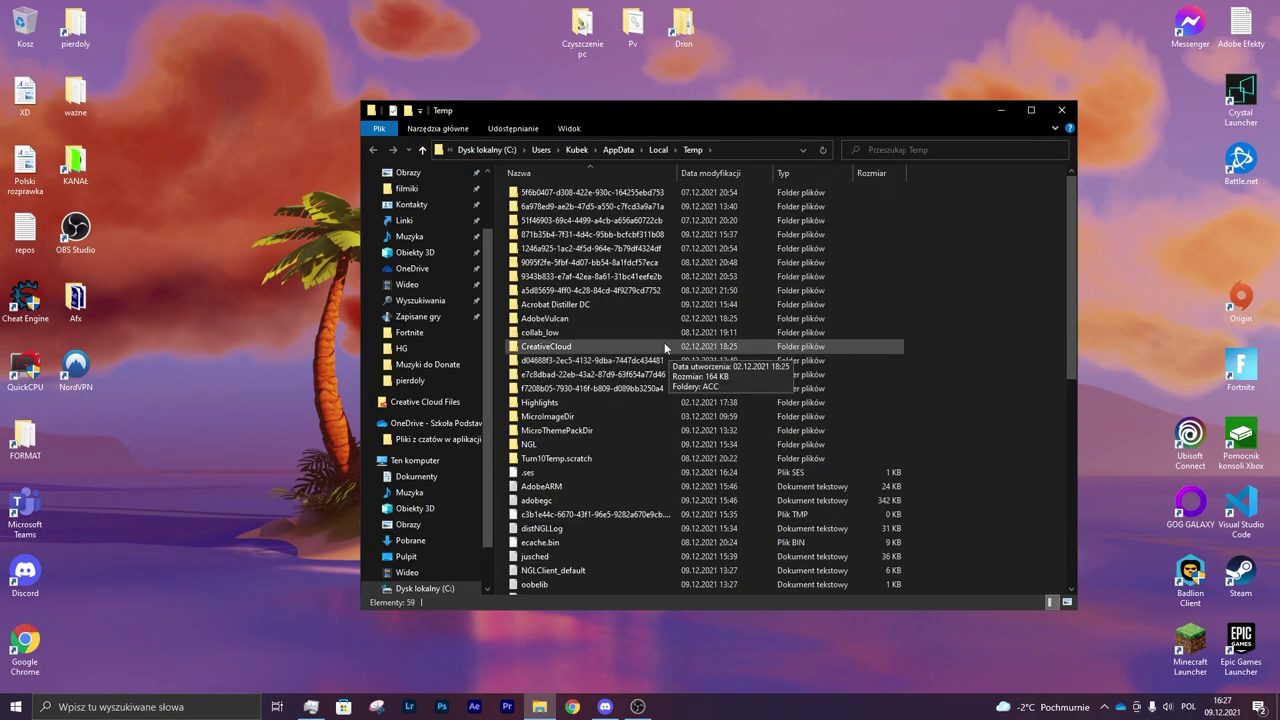
Check the combined size of all items in the Temp folder, then close the properties and the folder
key(ctrl+a)
right_click(670, 262)
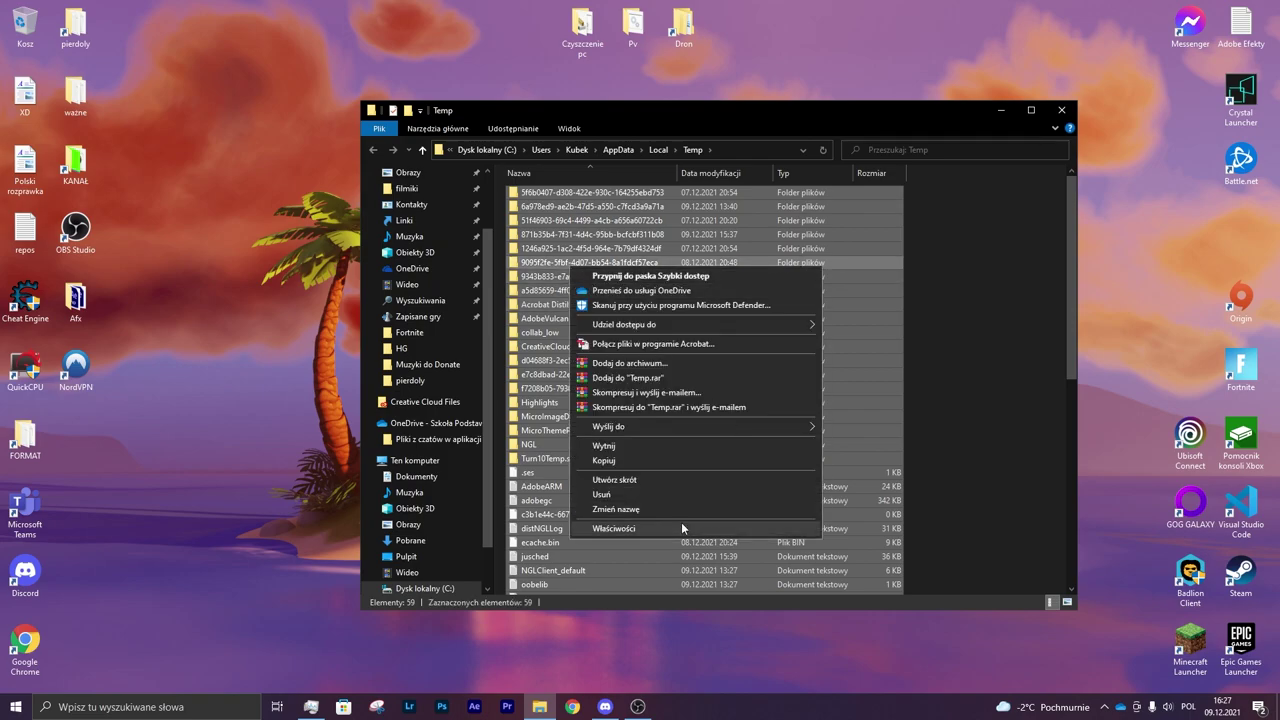
click(681, 522)
drag(670, 388, 655, 388)
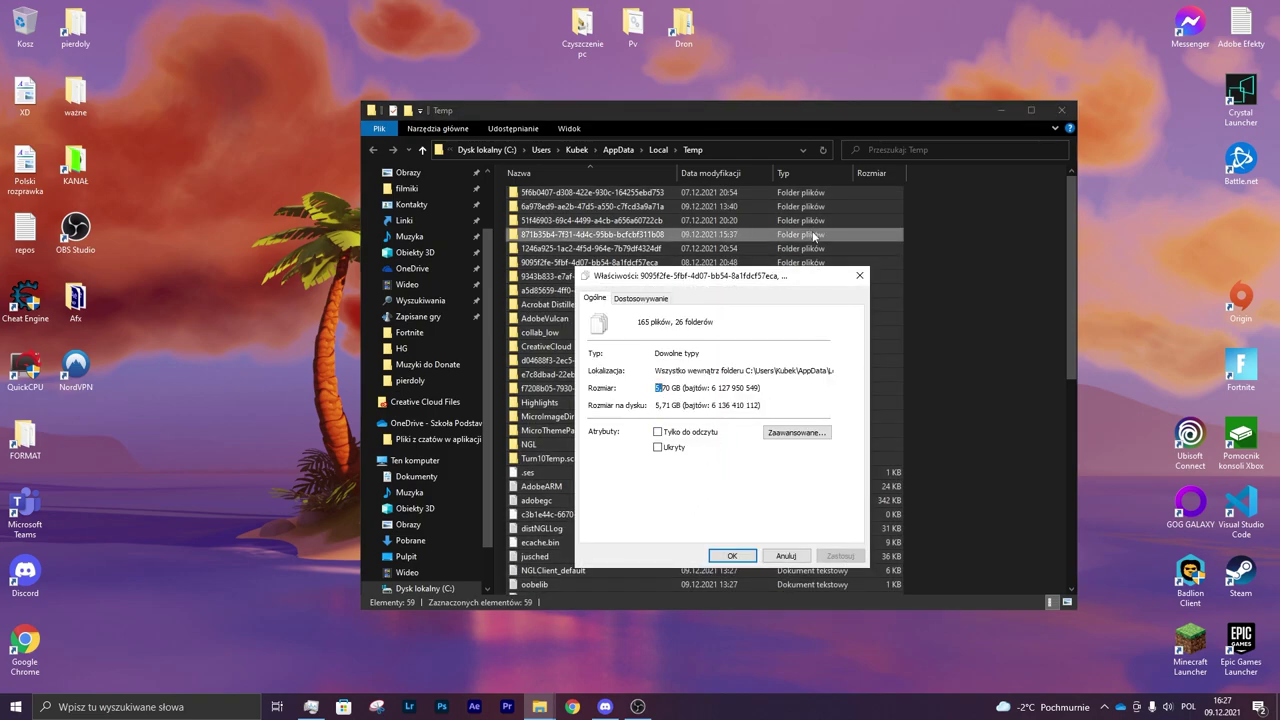
click(858, 276)
click(1062, 110)
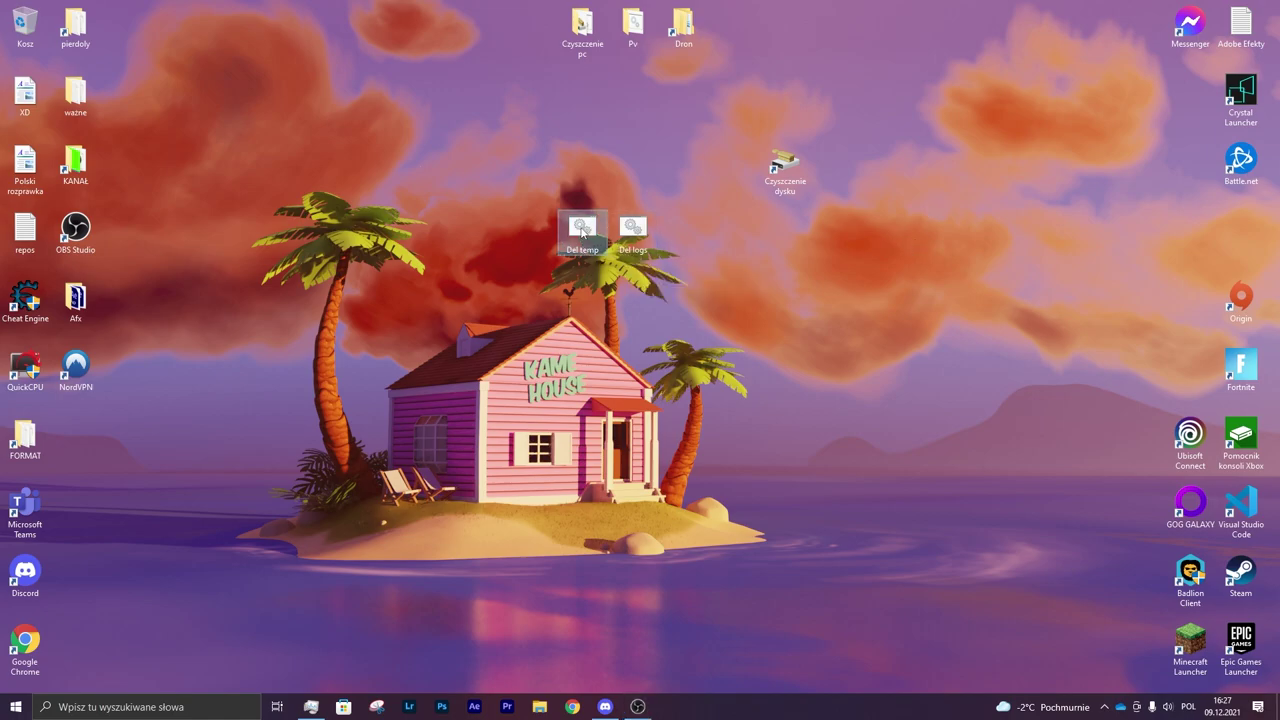
Shift the Del temp and Del logs files and the Czyszczenie dysku shortcut further apart on the desktop
drag(590, 245, 537, 247)
drag(630, 238, 531, 245)
click(720, 208)
mouse_move(795, 155)
mouse_down()
mouse_move(588, 208)
mouse_move(592, 220)
mouse_move(805, 176)
mouse_up()
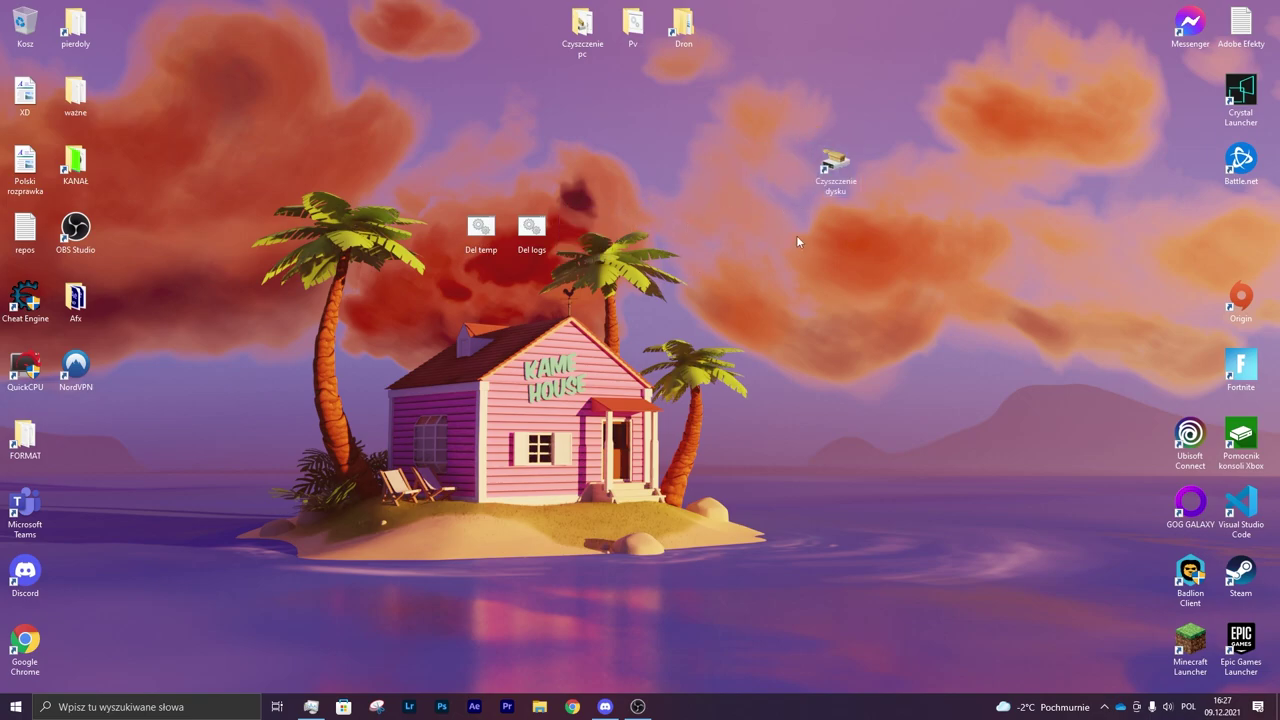
Run the Del temp batch file as administrator, review its output, and close the console once it finishes
right_click(466, 222)
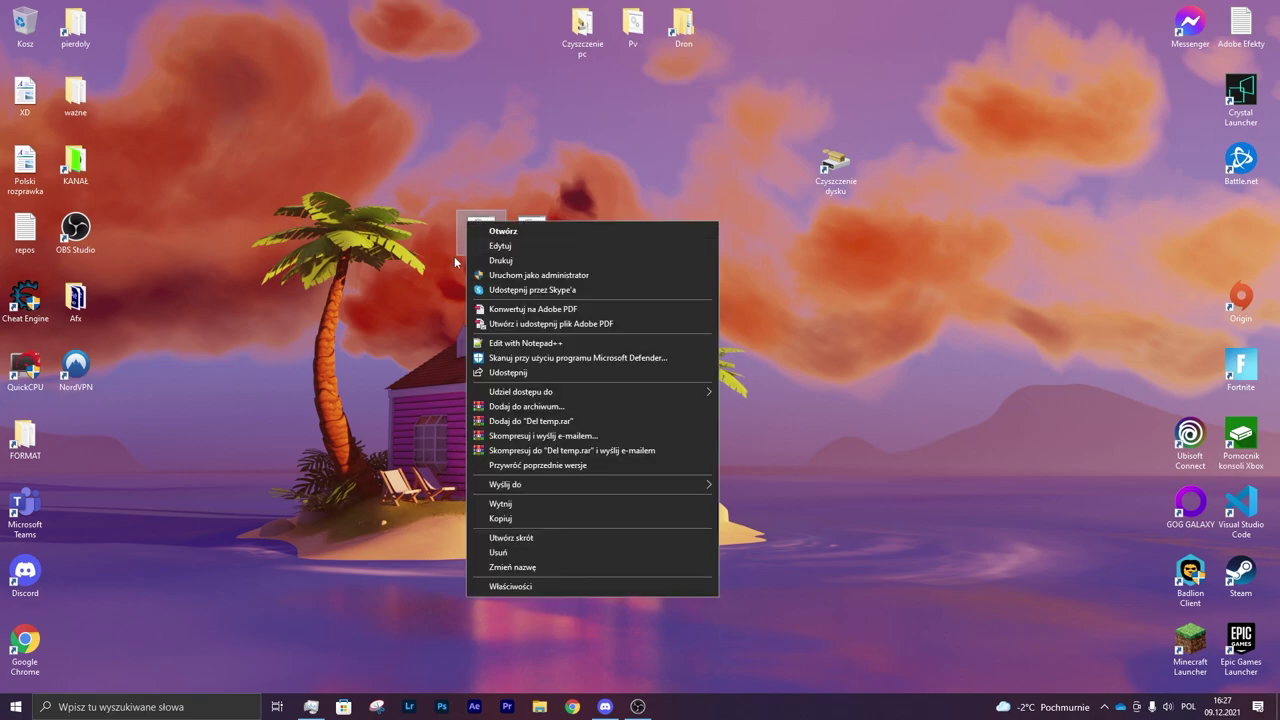
click(525, 278)
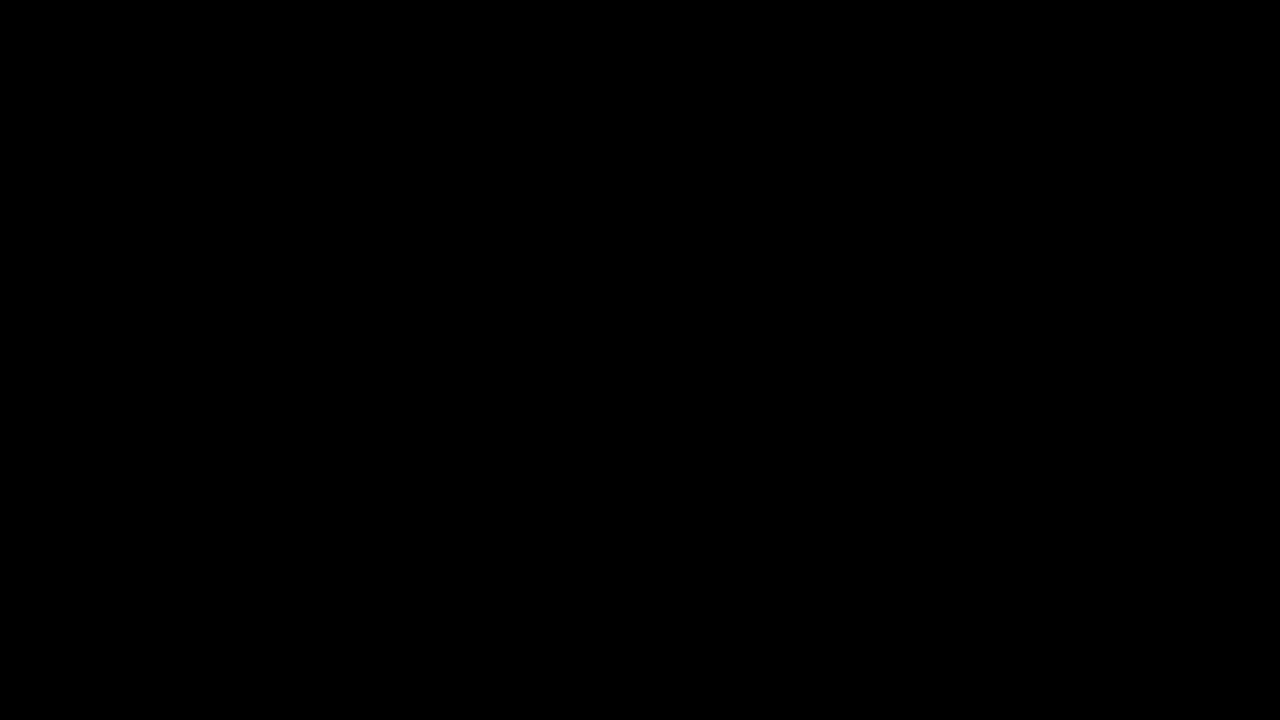
click(386, 351)
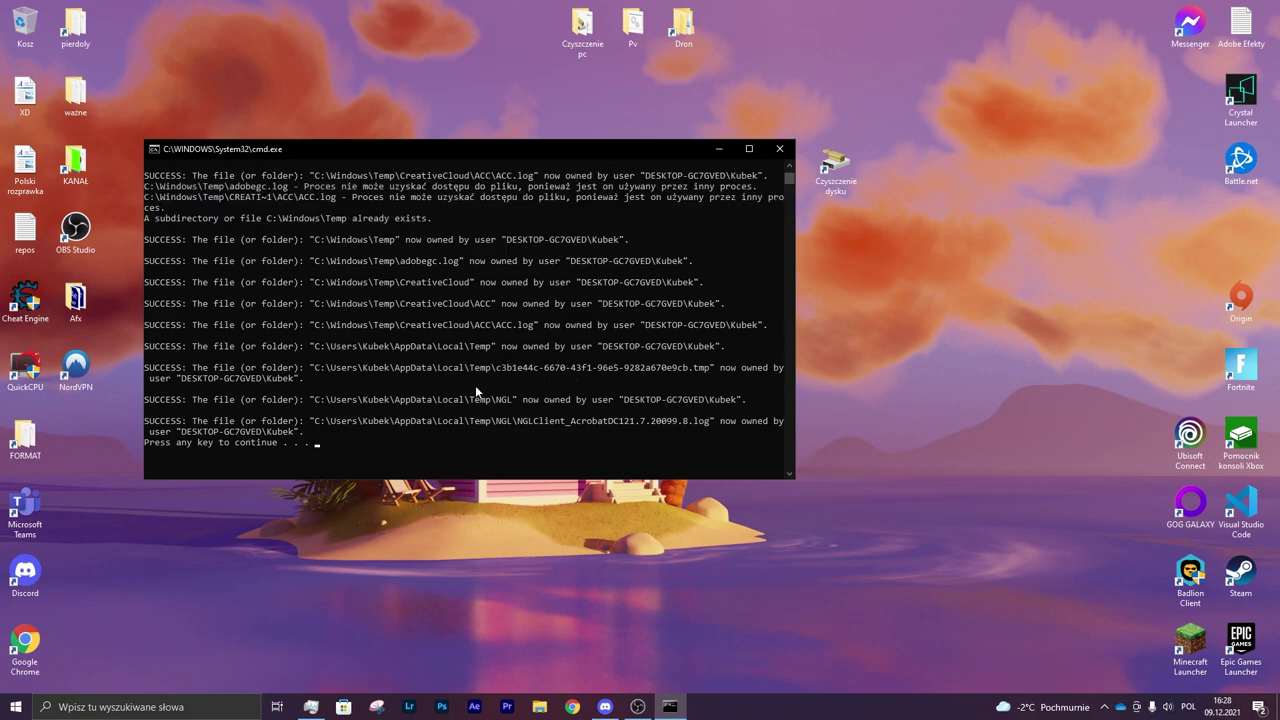
scroll(440, 355, up, 8)
scroll(391, 349, down, 8)
key(Return)
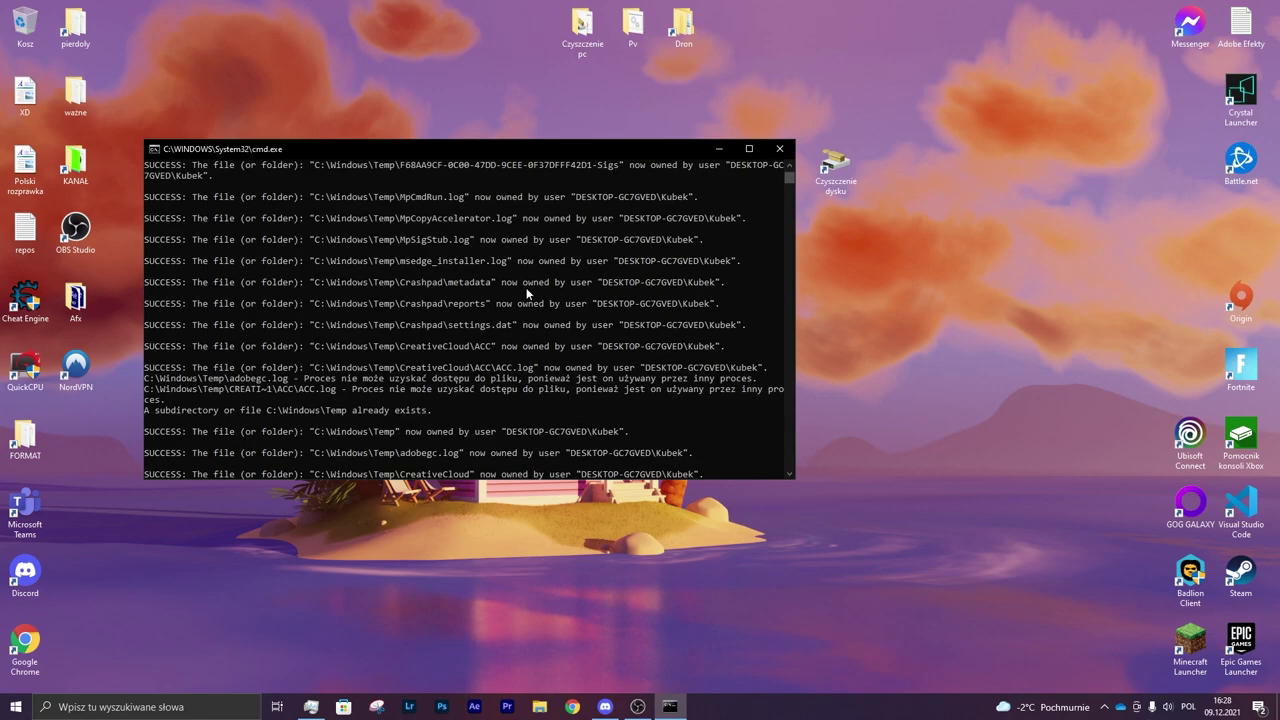
click(780, 148)
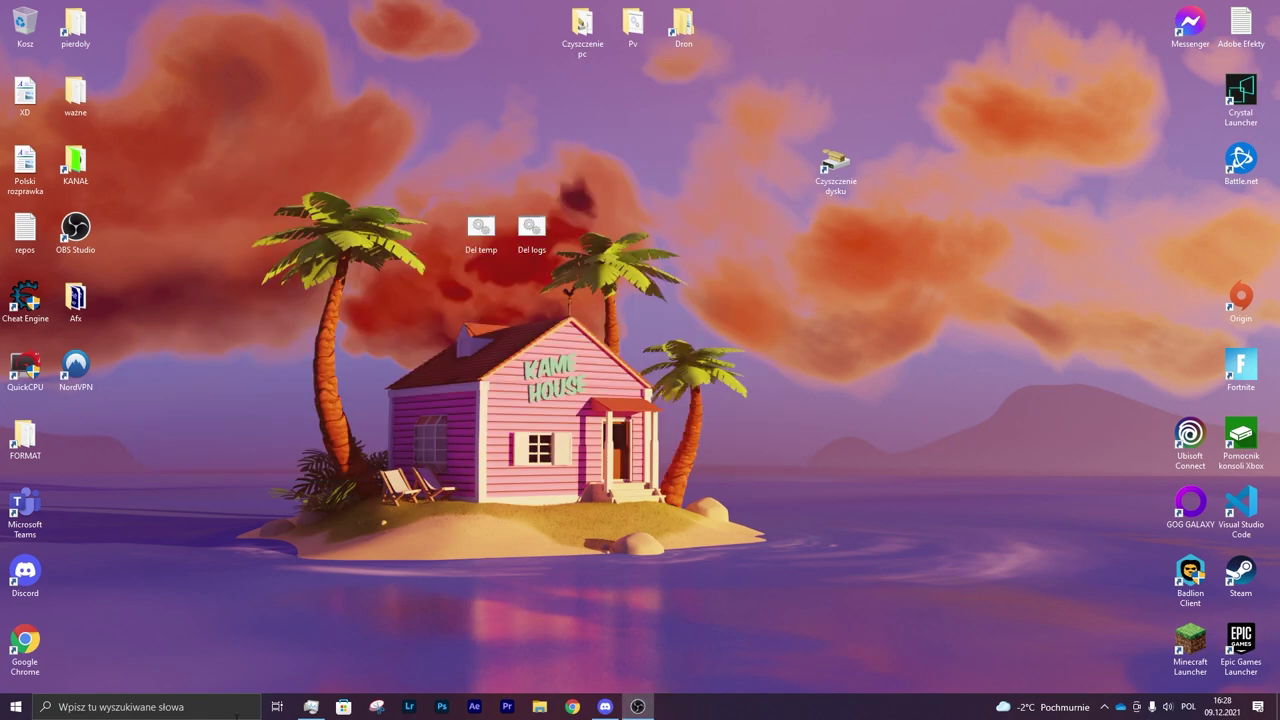
Reopen the %temp% folder and check the combined size of the items remaining in it
key(super)
text(%temp%)
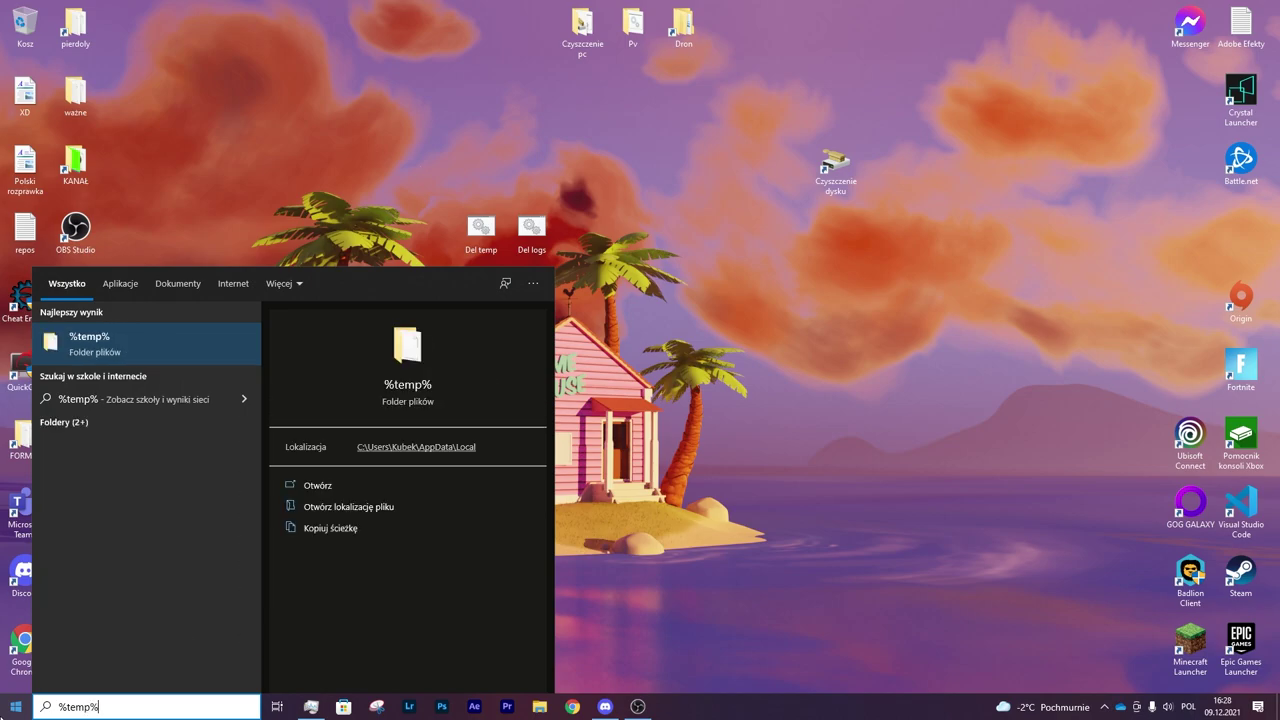
key(Return)
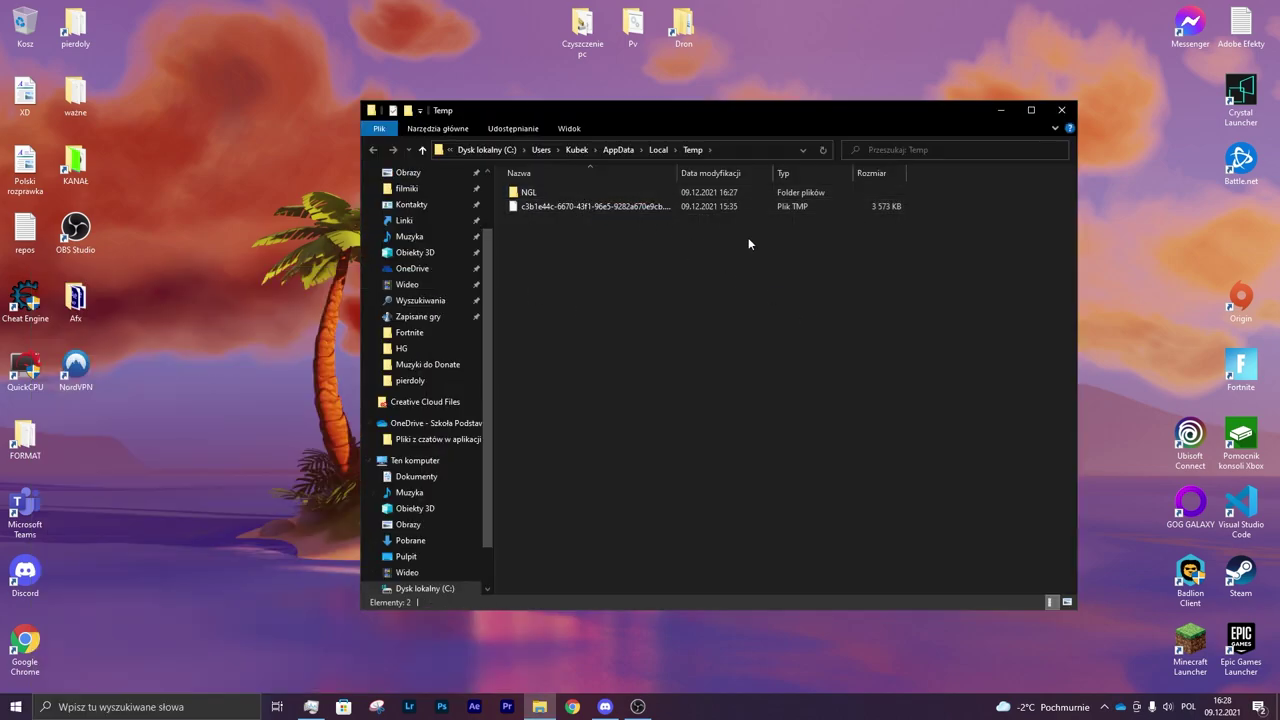
drag(728, 233, 652, 188)
right_click(652, 188)
click(692, 466)
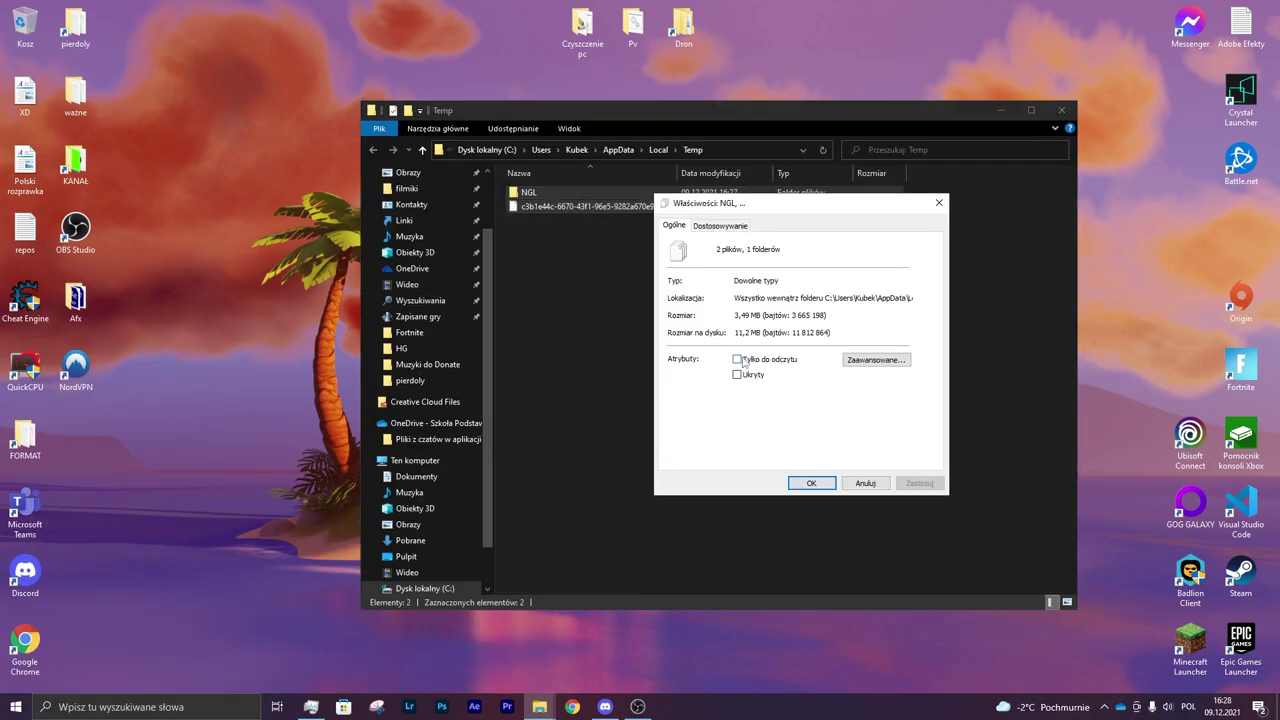
click(939, 203)
click(1031, 110)
Check the free space on drive C: in Ten komputer, then close the file explorer
click(545, 707)
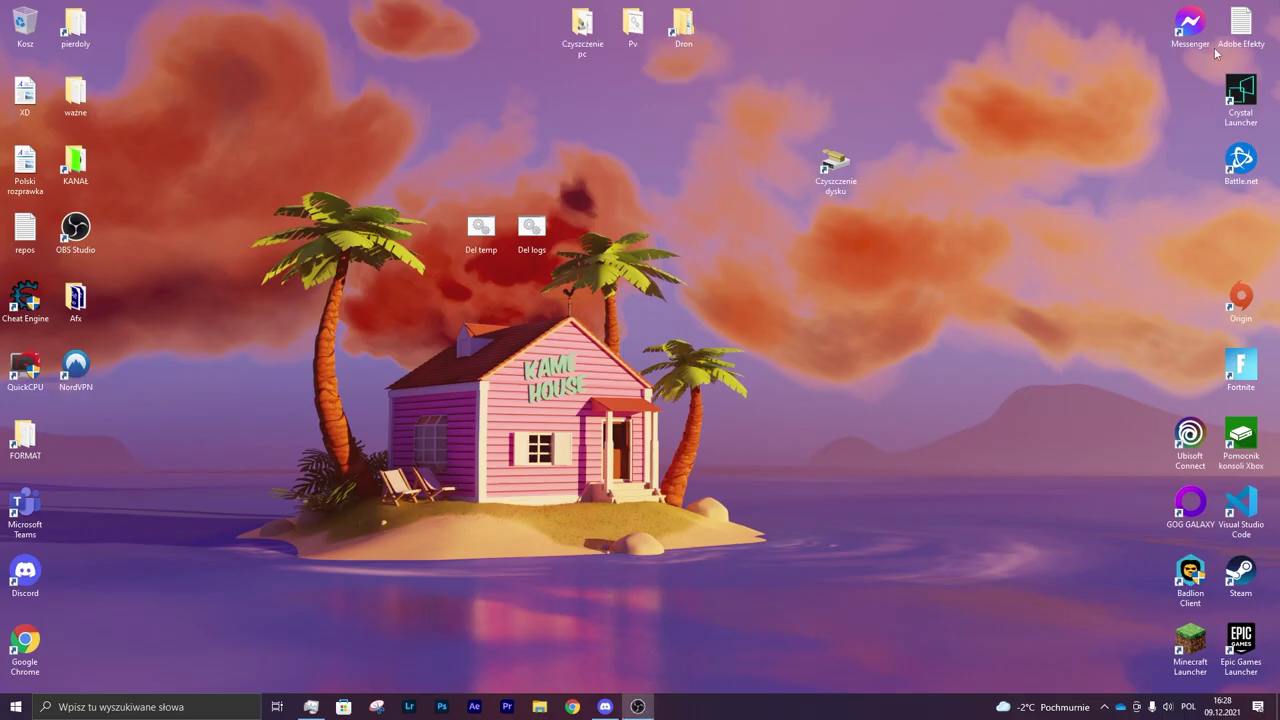
click(545, 707)
click(52, 430)
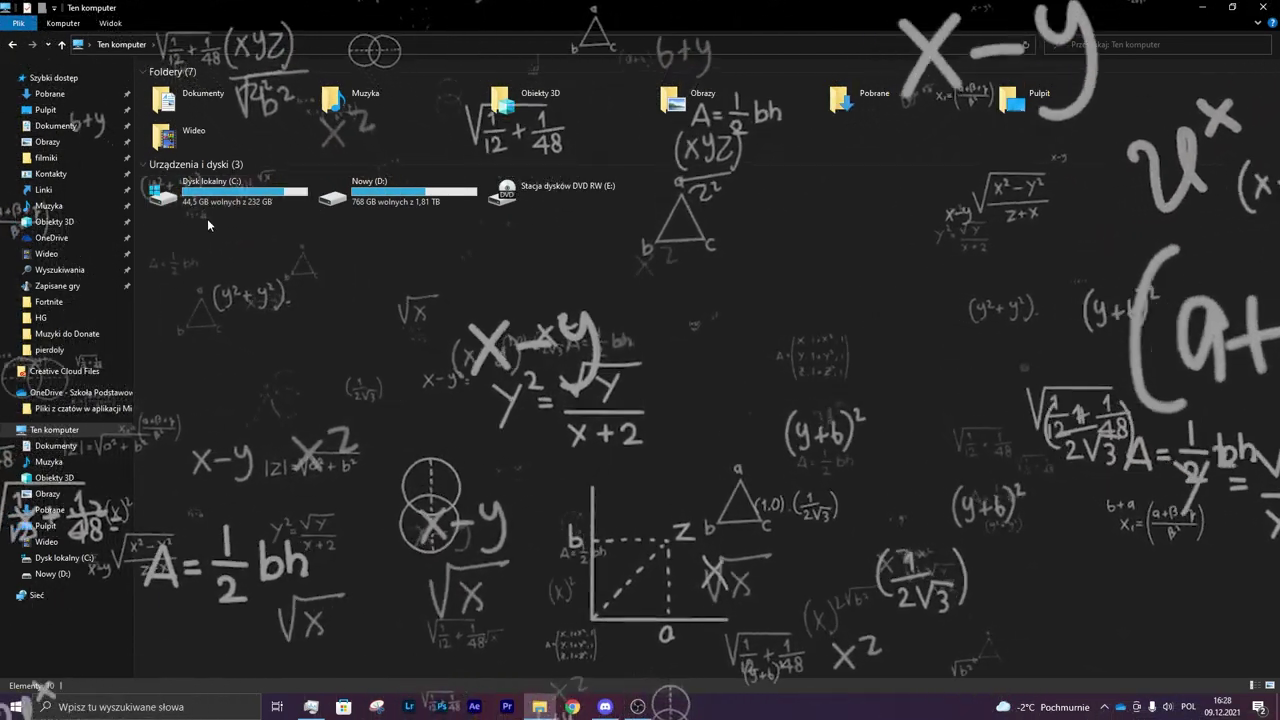
click(200, 206)
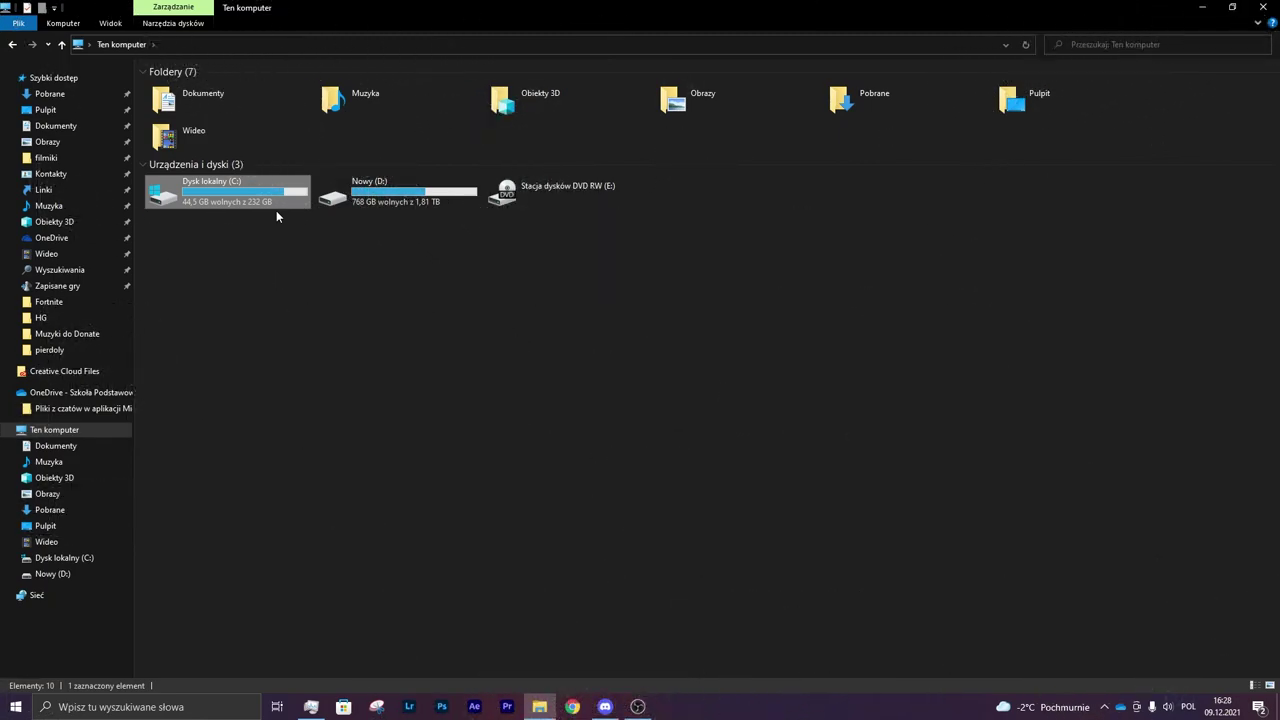
click(1263, 7)
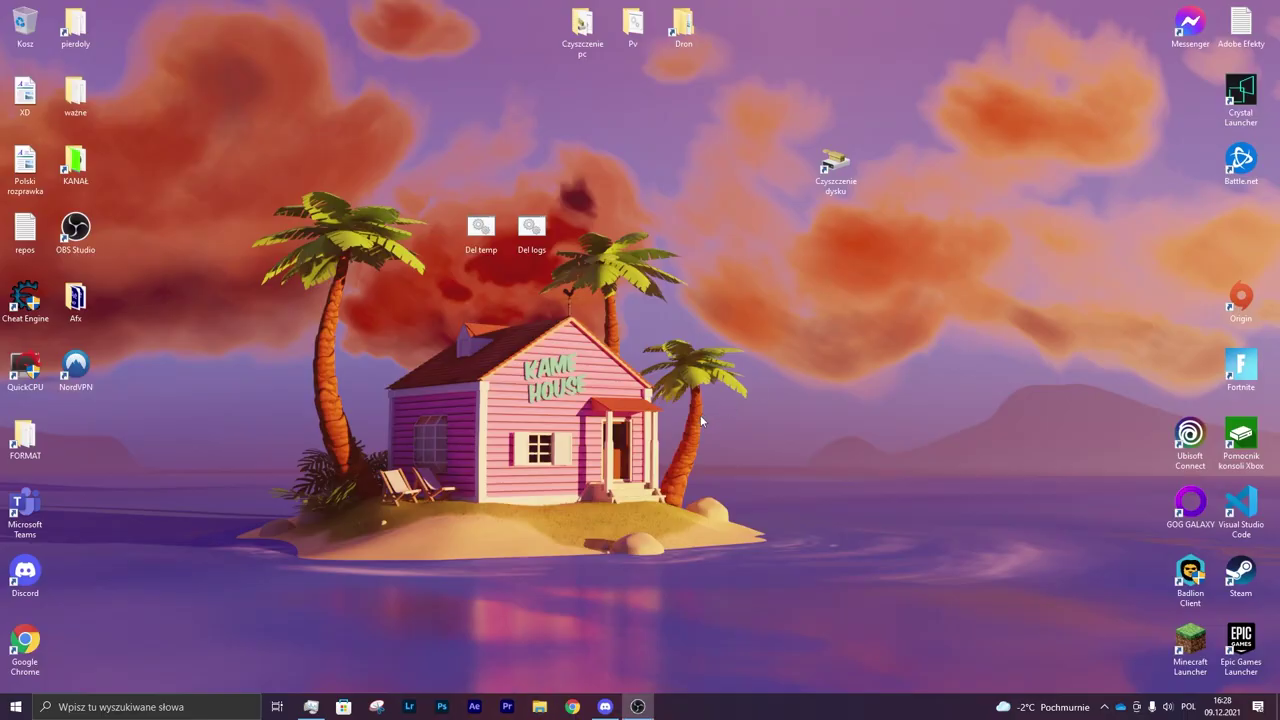
Run the Del logs batch file as administrator and dismiss the console when the log deletion finishes
right_click(536, 231)
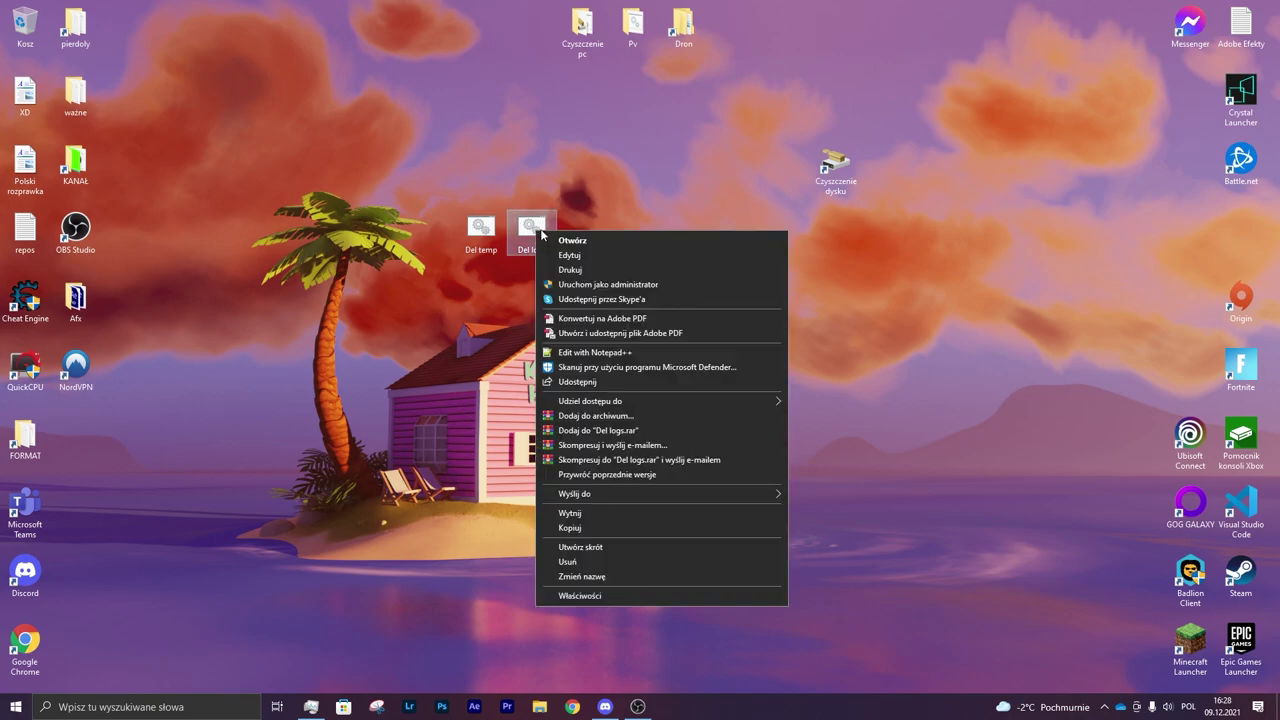
click(556, 284)
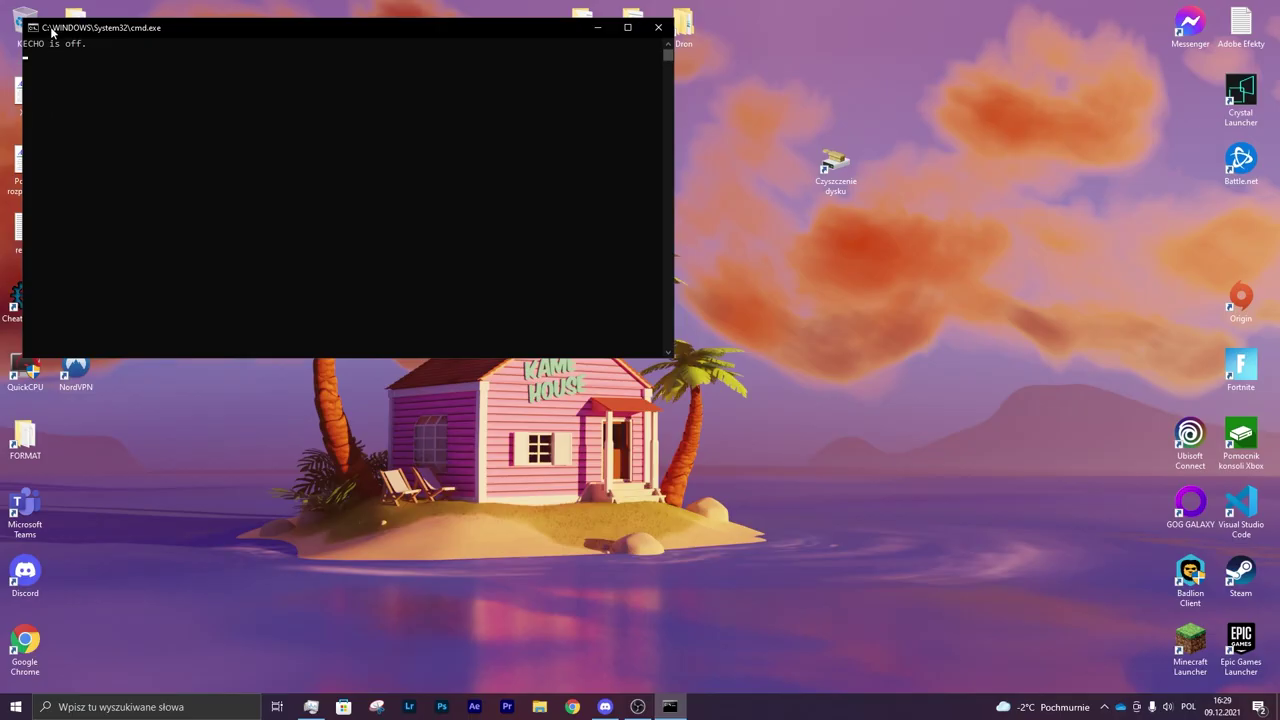
drag(74, 35, 419, 116)
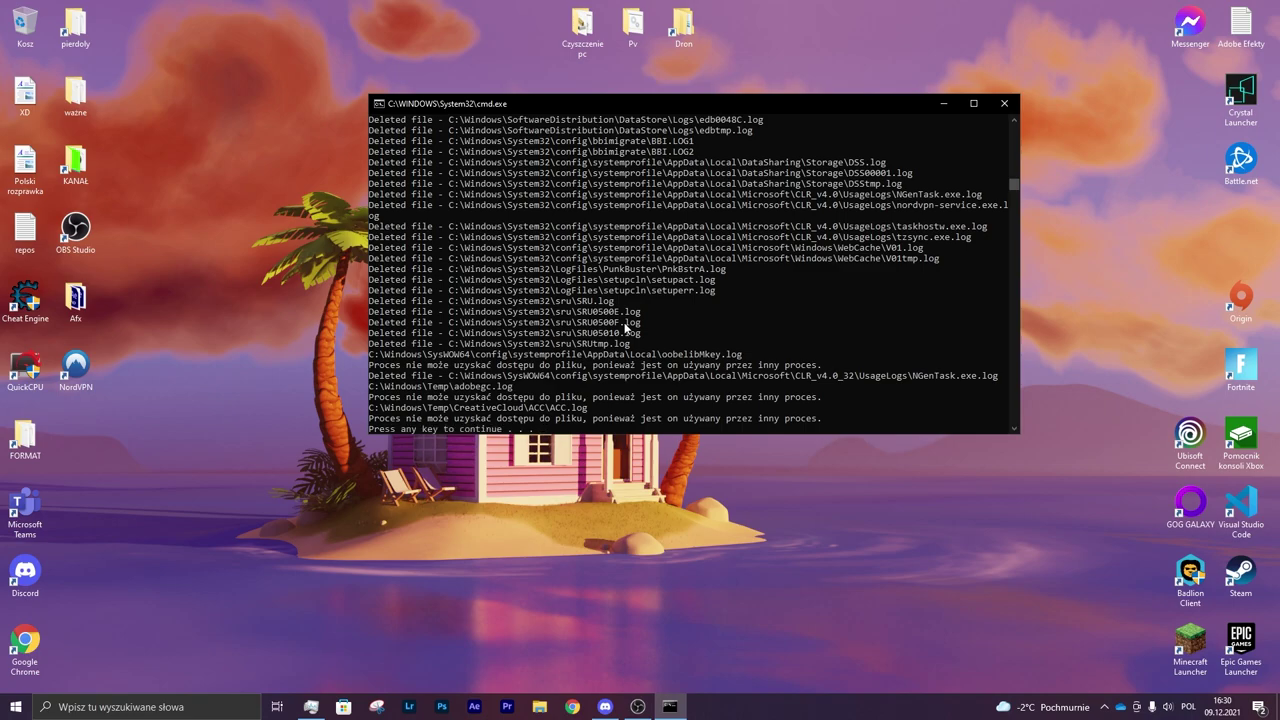
key(Return)
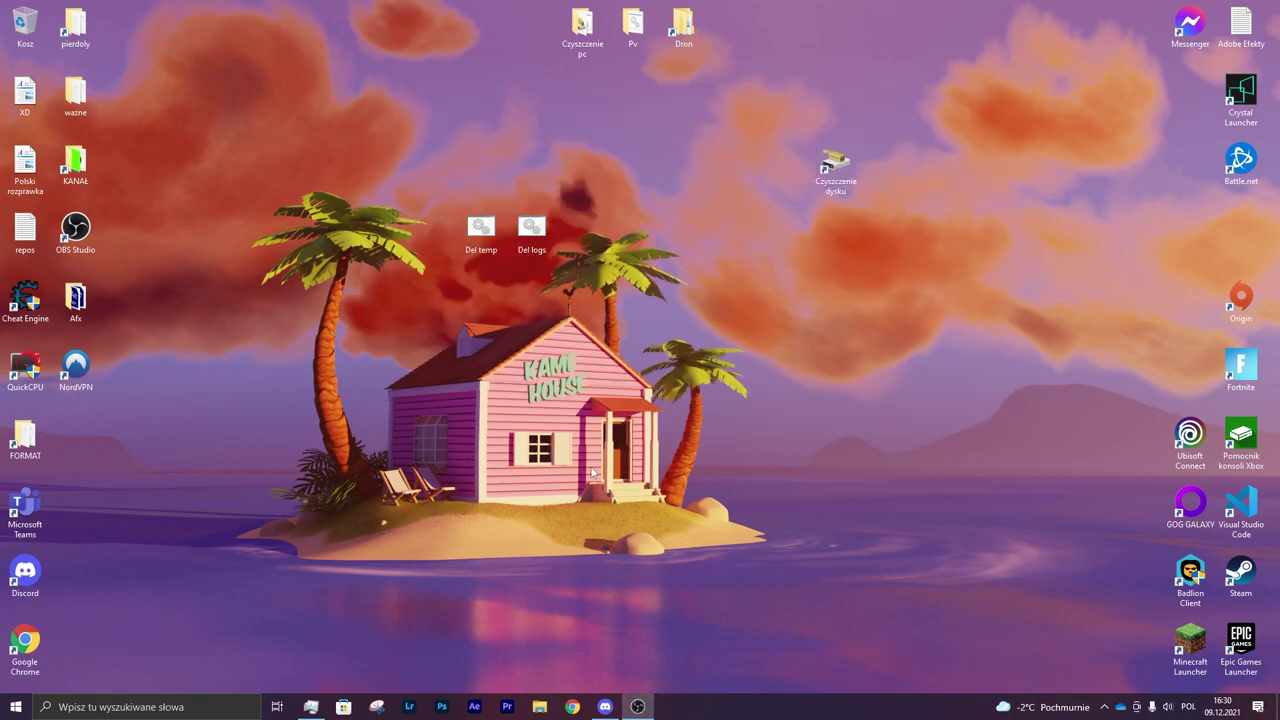
Move the Del temp and Del logs files together into the desktop's top row beside the Czyszczenie pc folder
click(539, 706)
key(alt+F4)
drag(410, 236, 635, 275)
drag(496, 249, 496, 44)
click(508, 140)
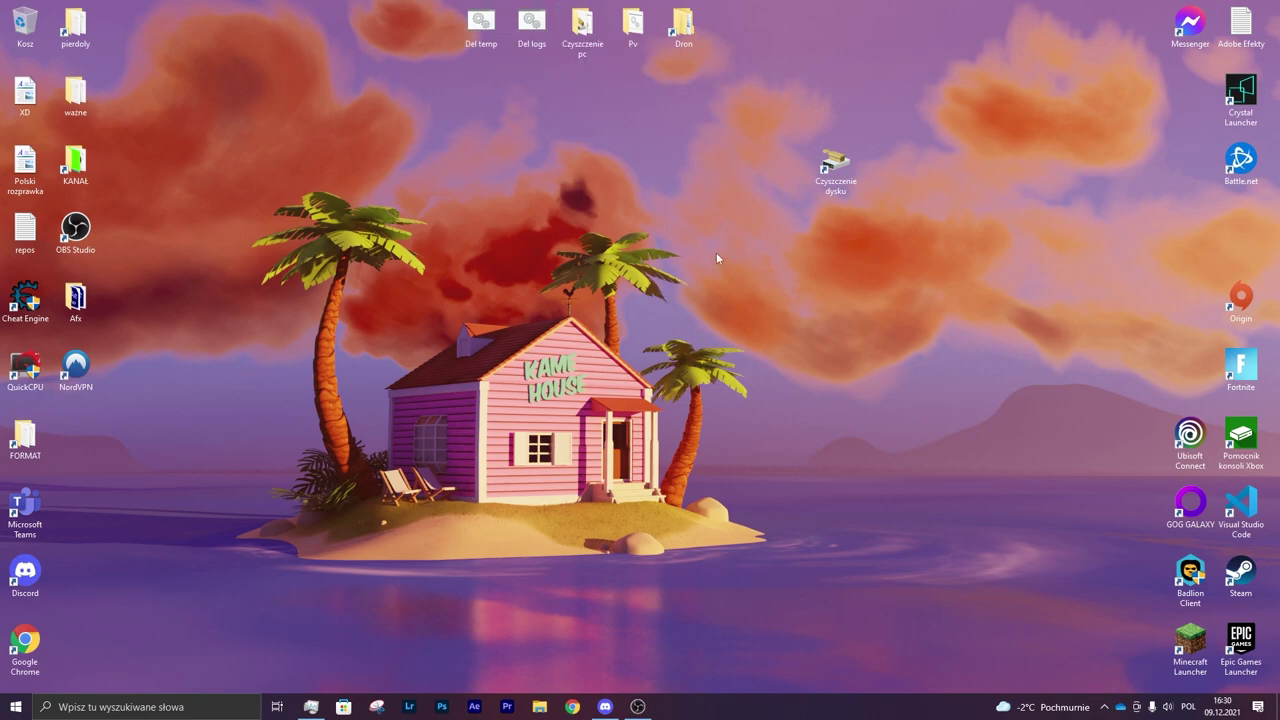
Close the drive selection opened from the desktop shortcut and reopen Czyszczenie dysku by searching for "czysz"
double_click(835, 168)
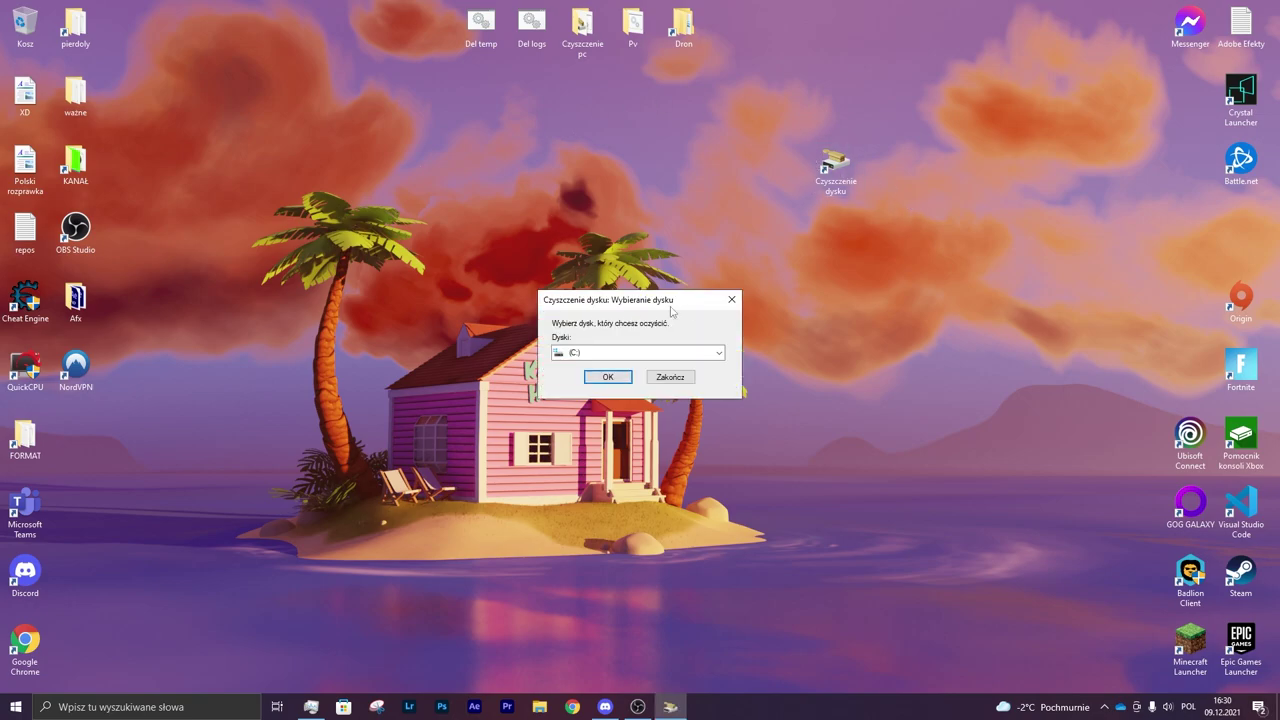
click(733, 302)
key(super)
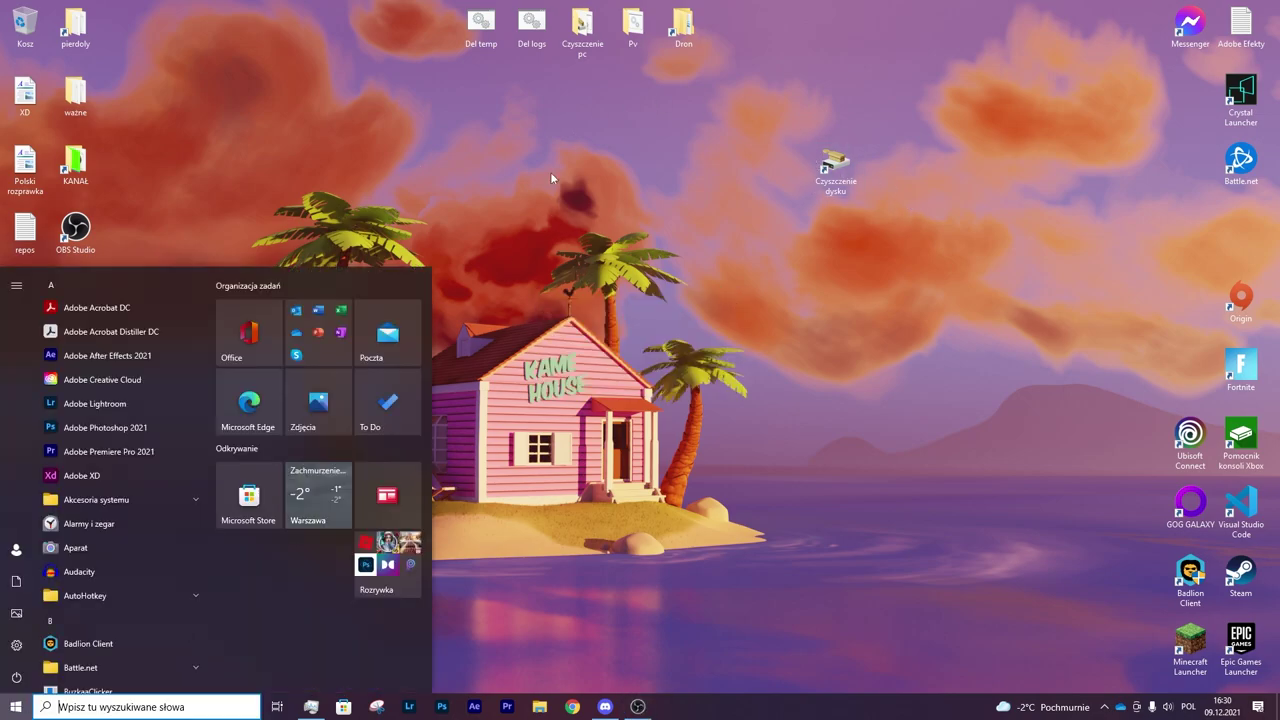
text(czysz)
click(200, 386)
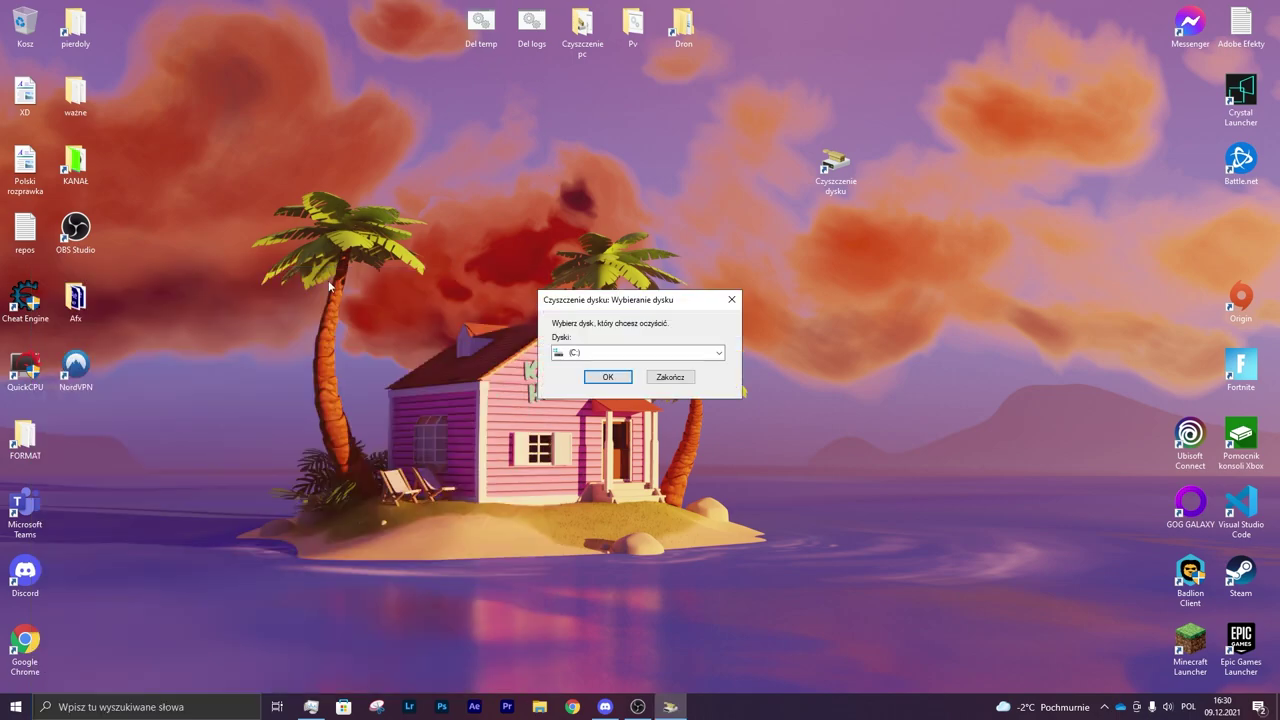
Select drive C: for cleanup, run the scan, and move the results window nearer the middle of the desktop
click(572, 355)
click(574, 366)
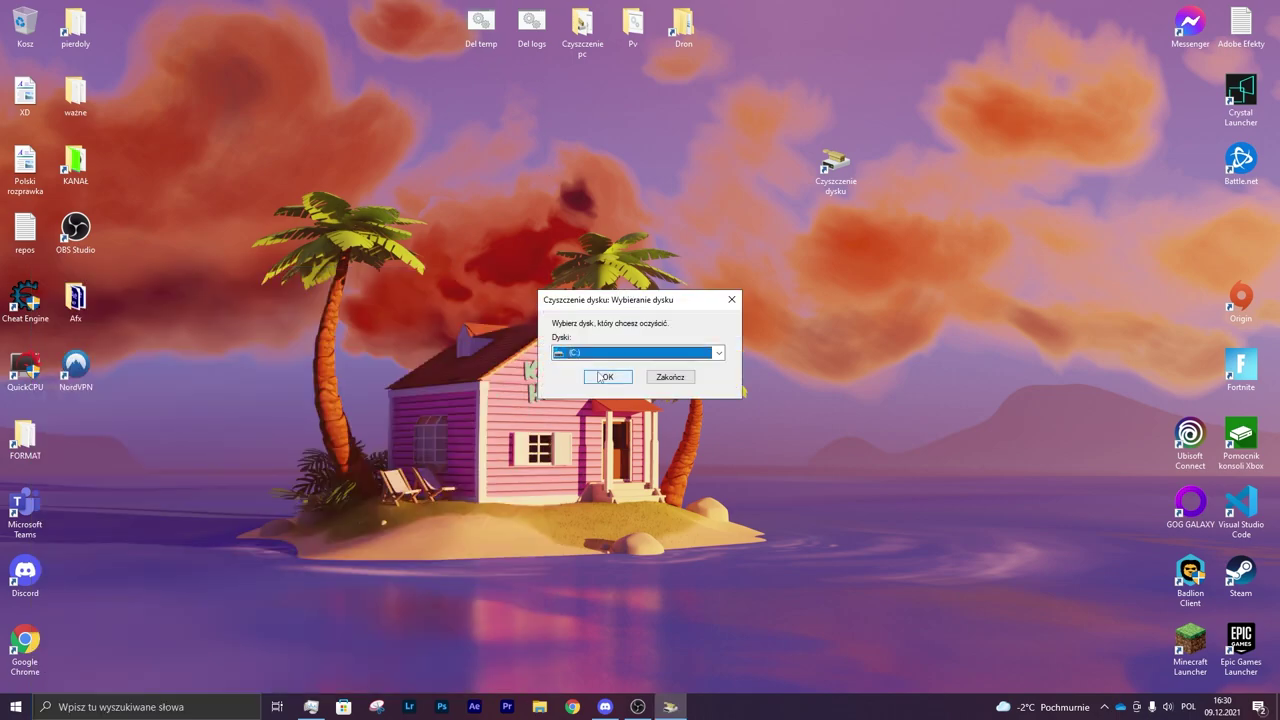
click(577, 355)
click(574, 368)
click(603, 374)
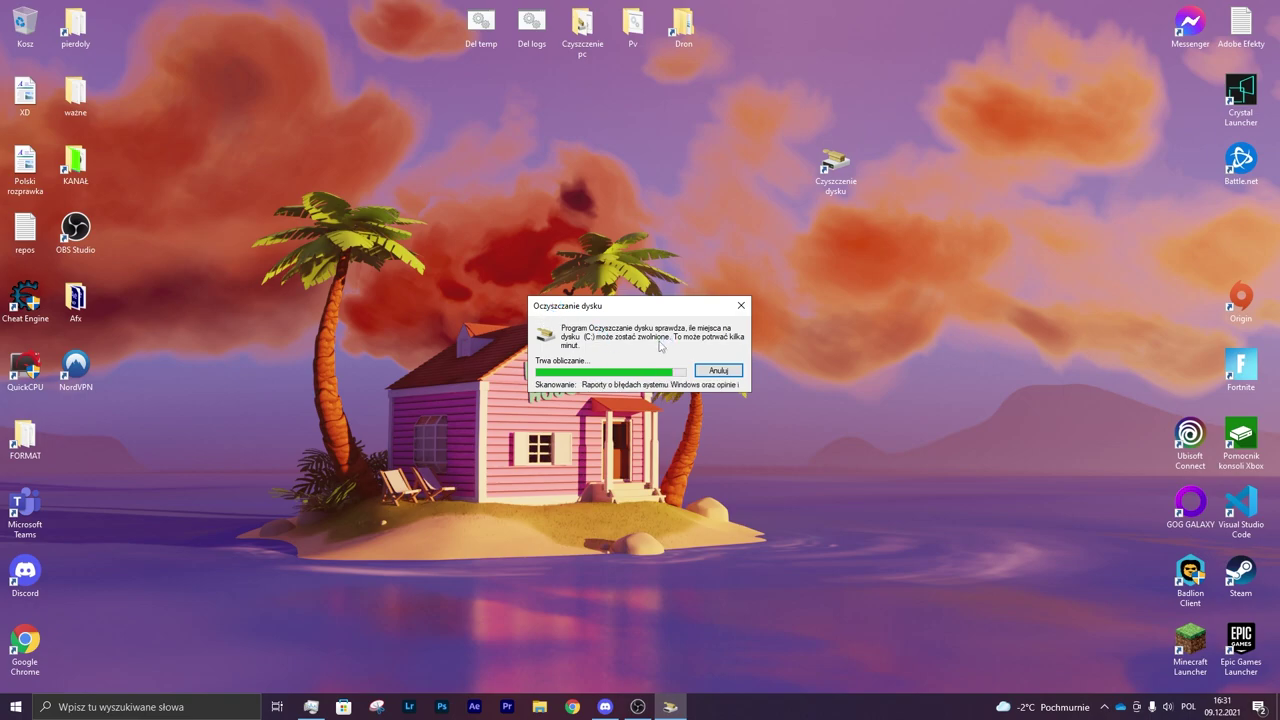
drag(117, 52, 460, 150)
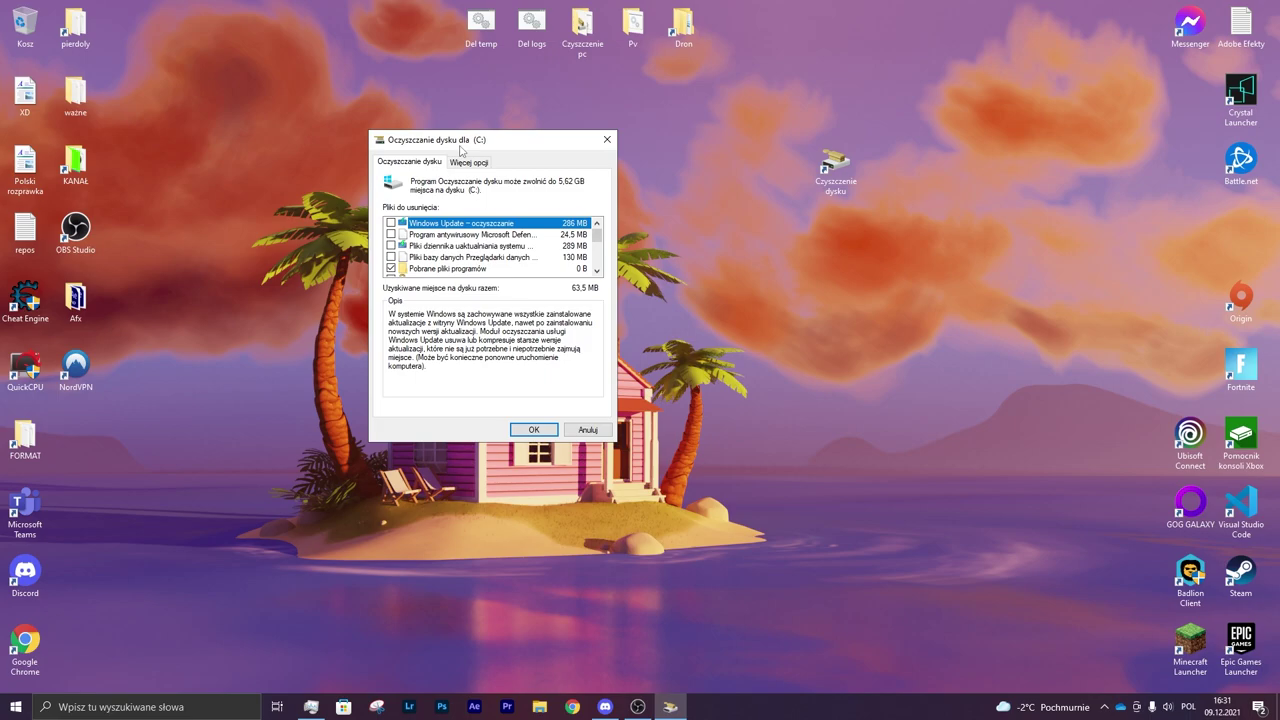
Review the file categories offered for drive C:, including Miniatury, and confirm the cleanup of the ticked ones
scroll(419, 245, down, 3)
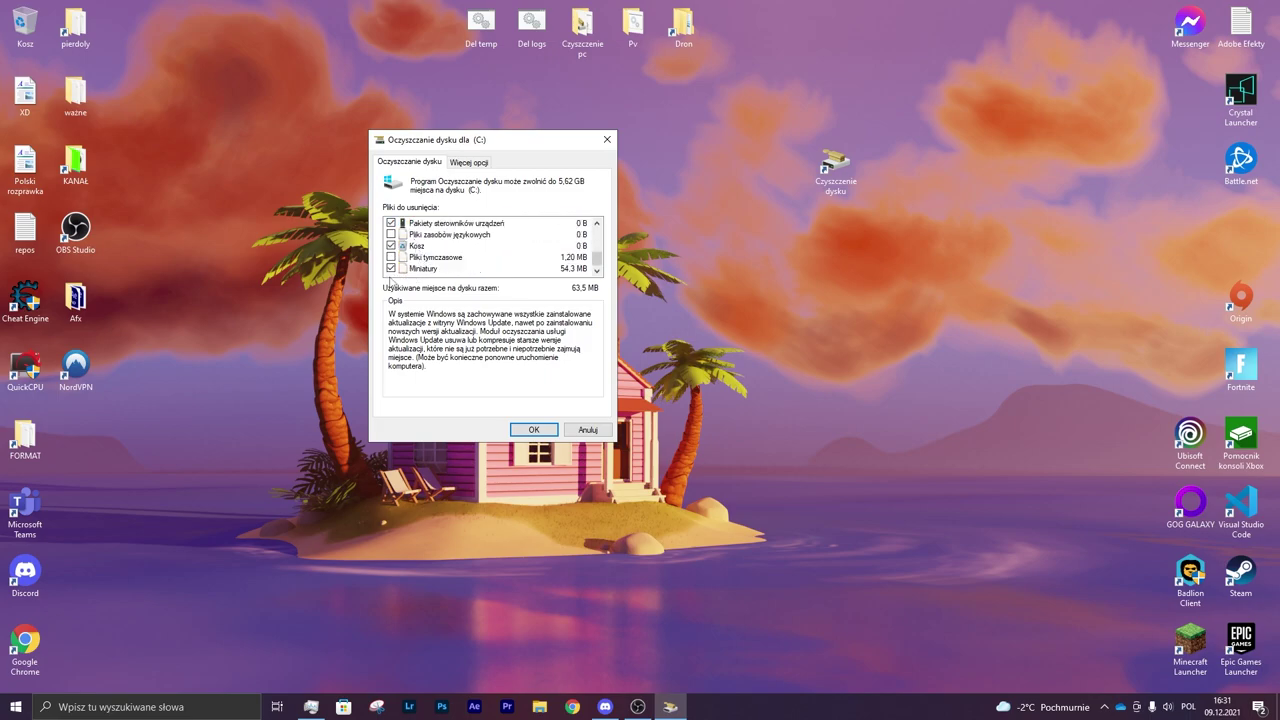
click(412, 268)
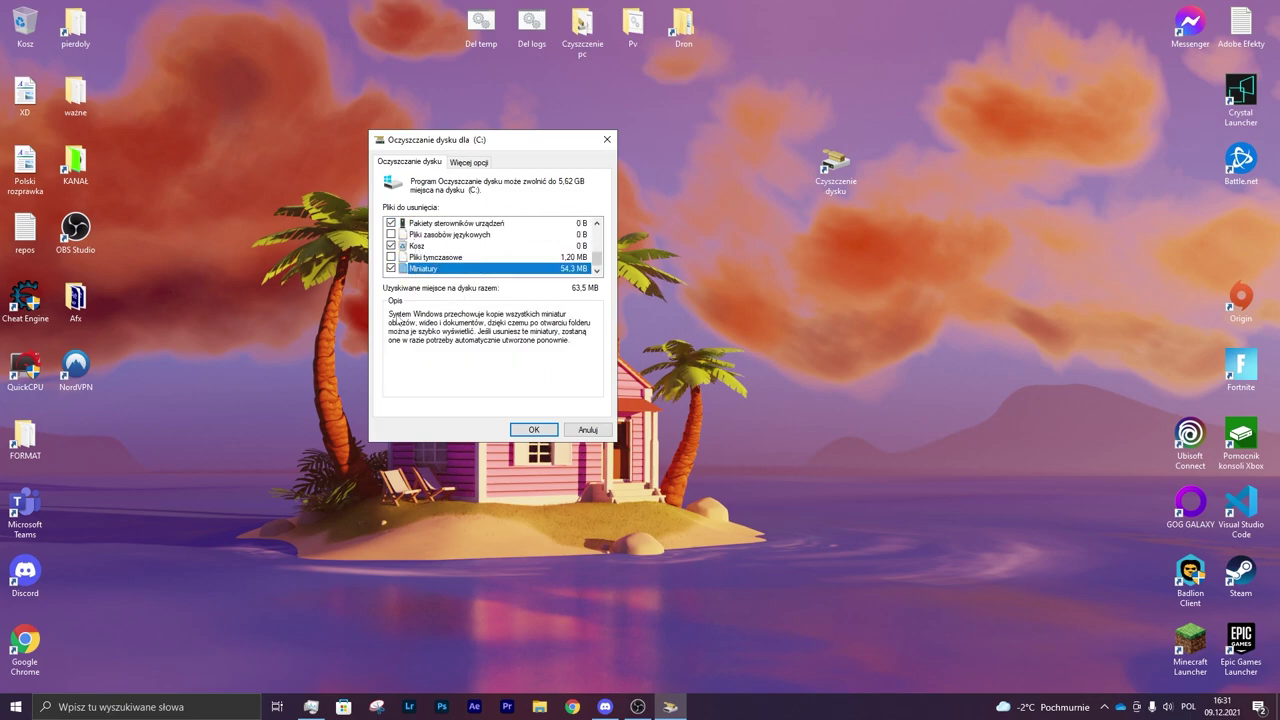
scroll(413, 258, up, 3)
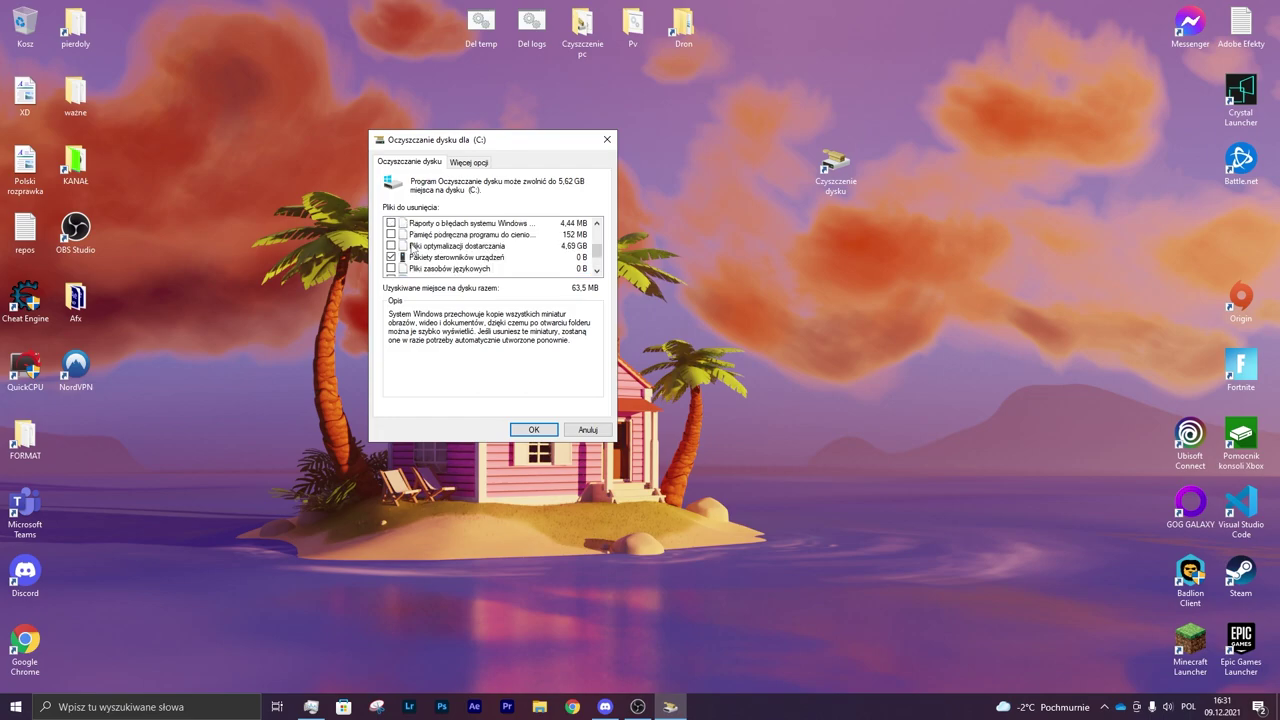
scroll(410, 251, down, 4)
click(534, 429)
click(648, 357)
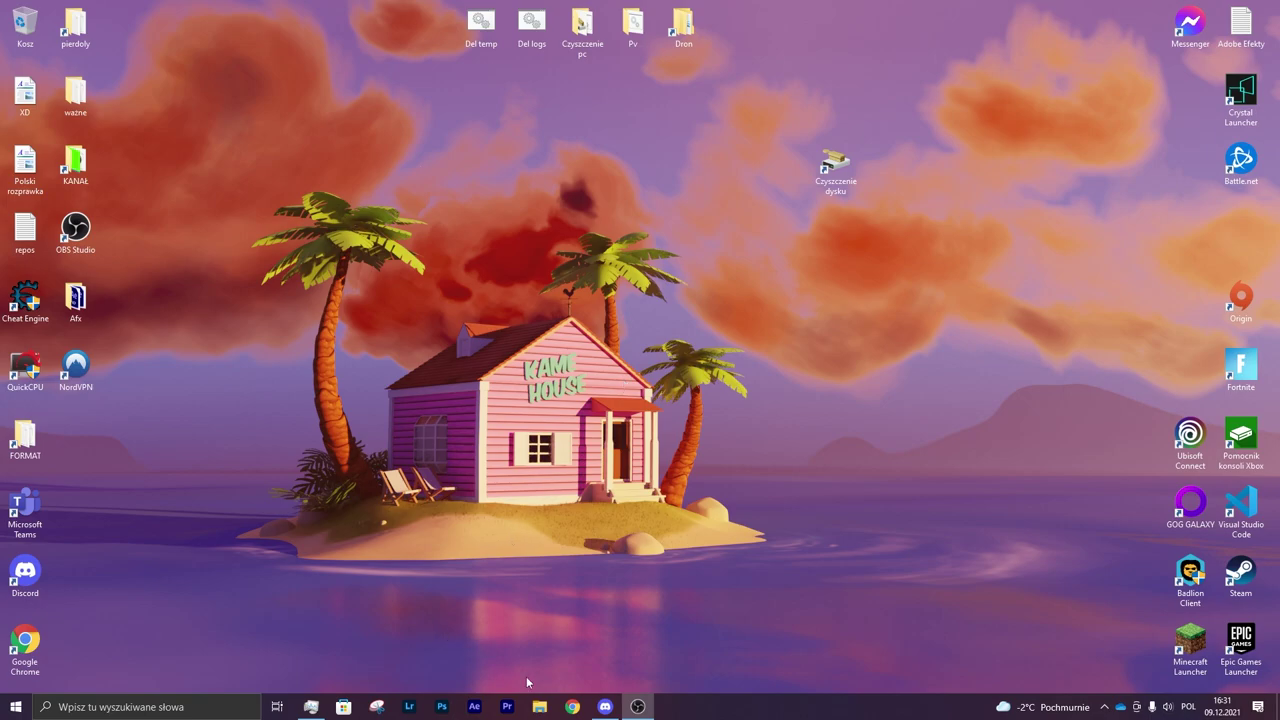
Open Windows Settings in a maximized window and go to the Pamięć page of the System settings
click(16, 706)
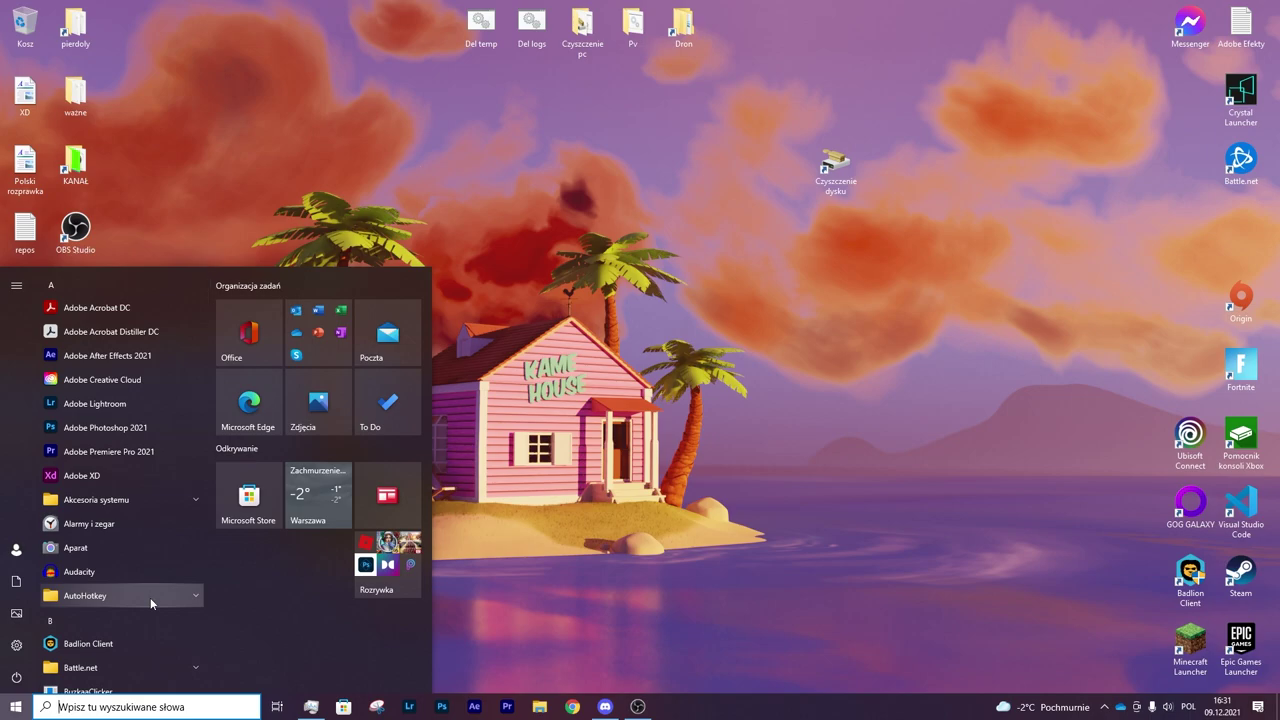
key(super+i)
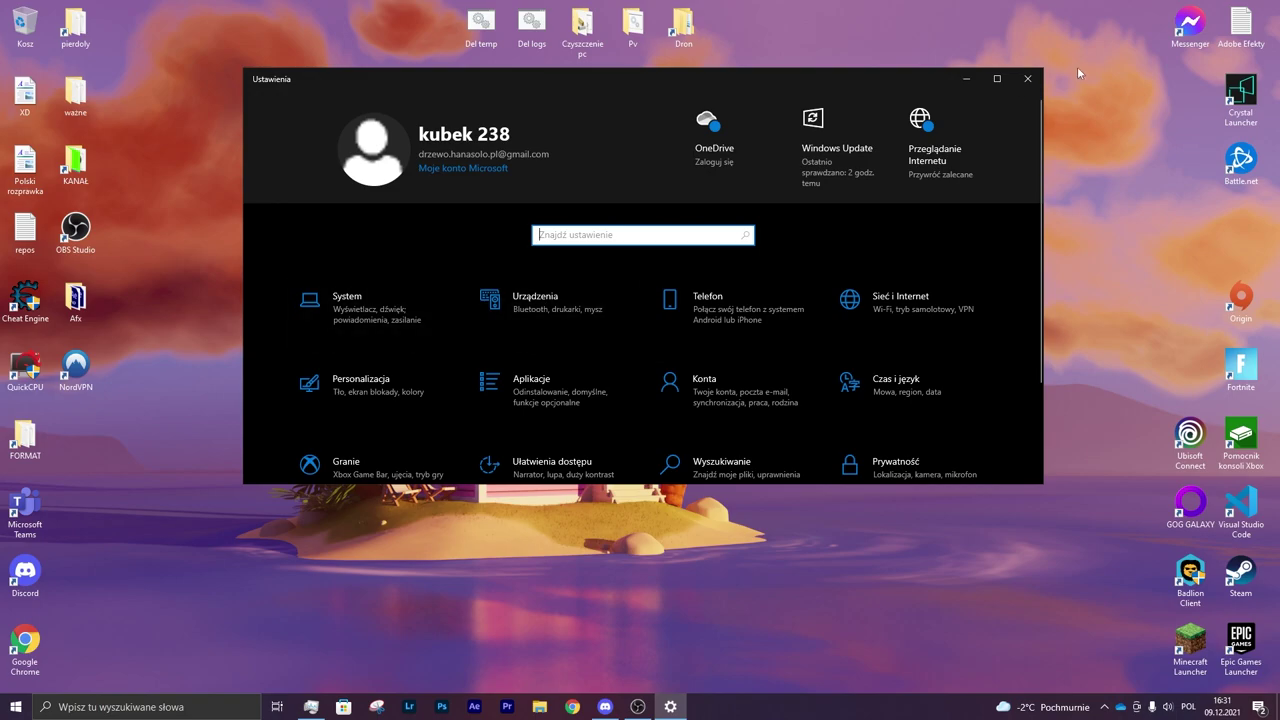
click(999, 85)
click(300, 245)
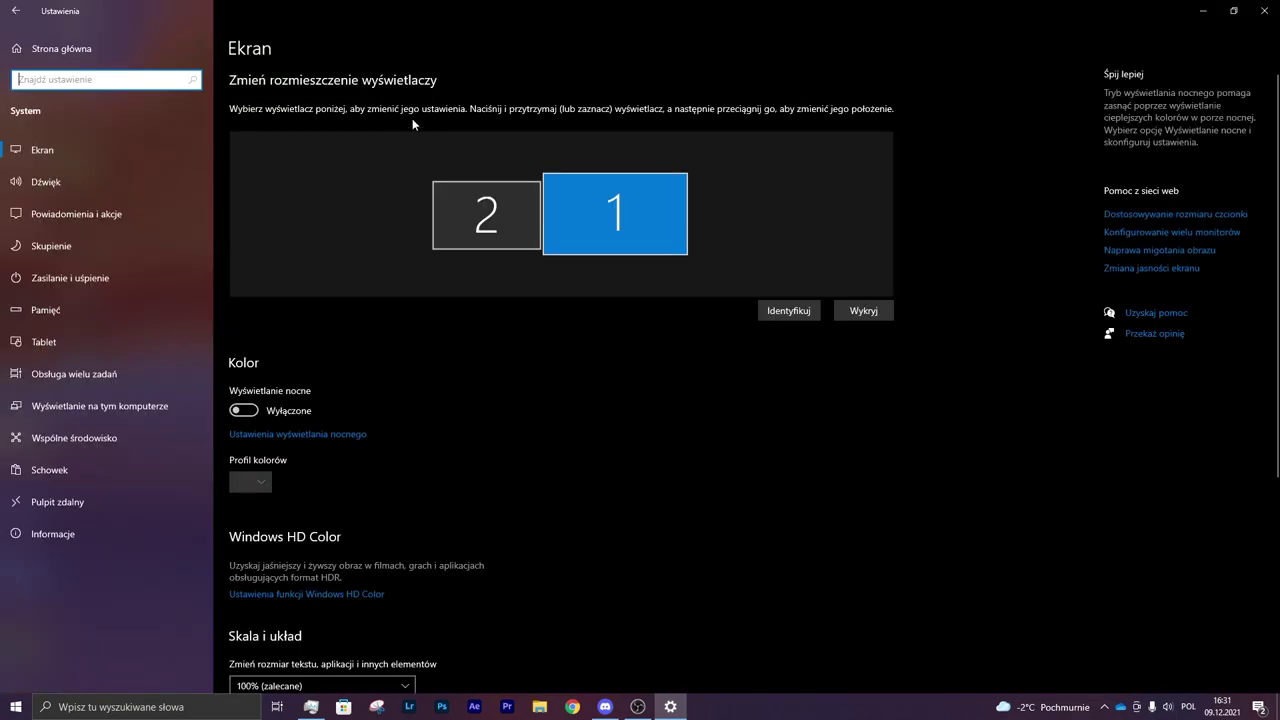
click(66, 309)
scroll(310, 400, down, 1)
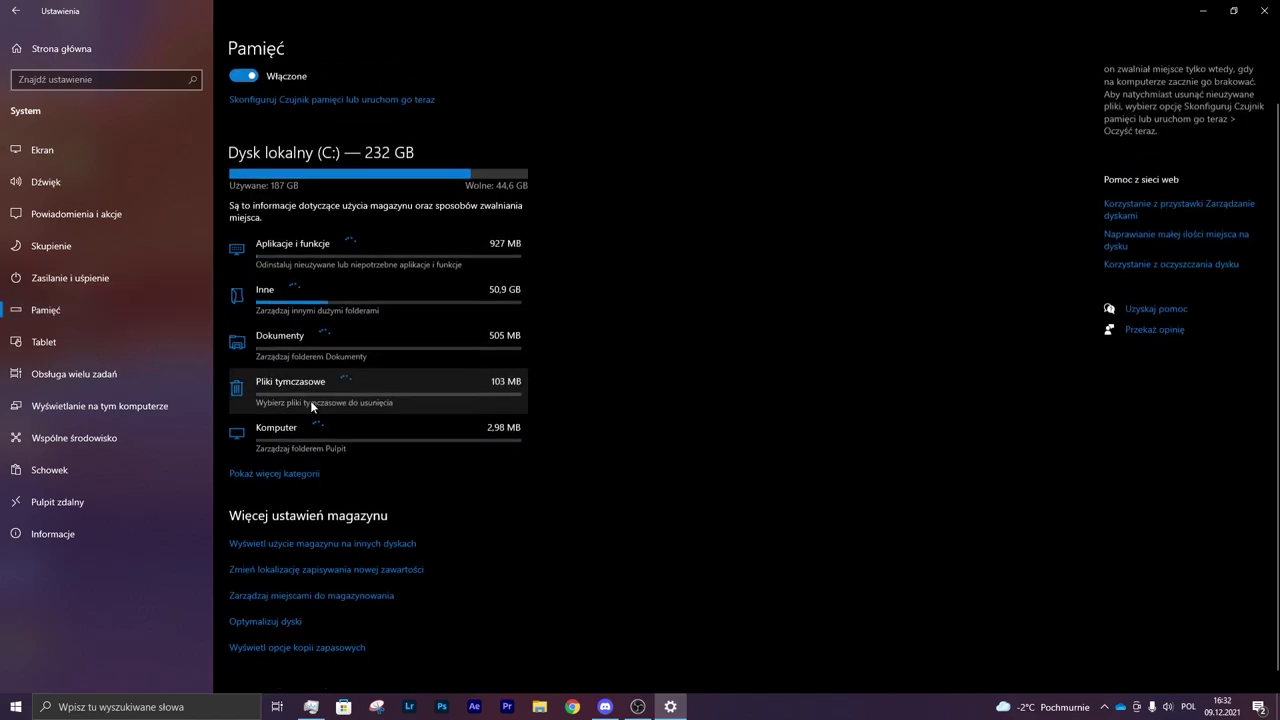
Expand all storage categories of Dysk lokalny (C:) and examine how much space each one uses
click(265, 459)
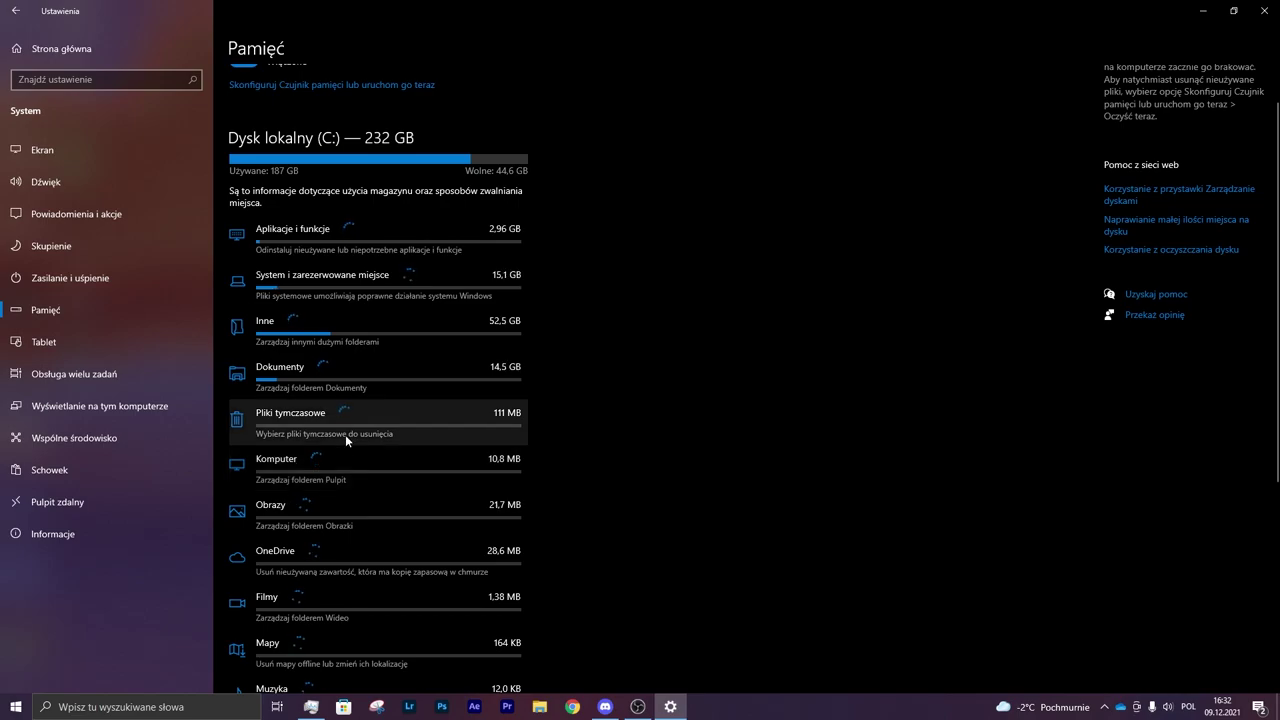
scroll(459, 313, down, 2)
scroll(440, 380, down, 5)
scroll(425, 400, up, 8)
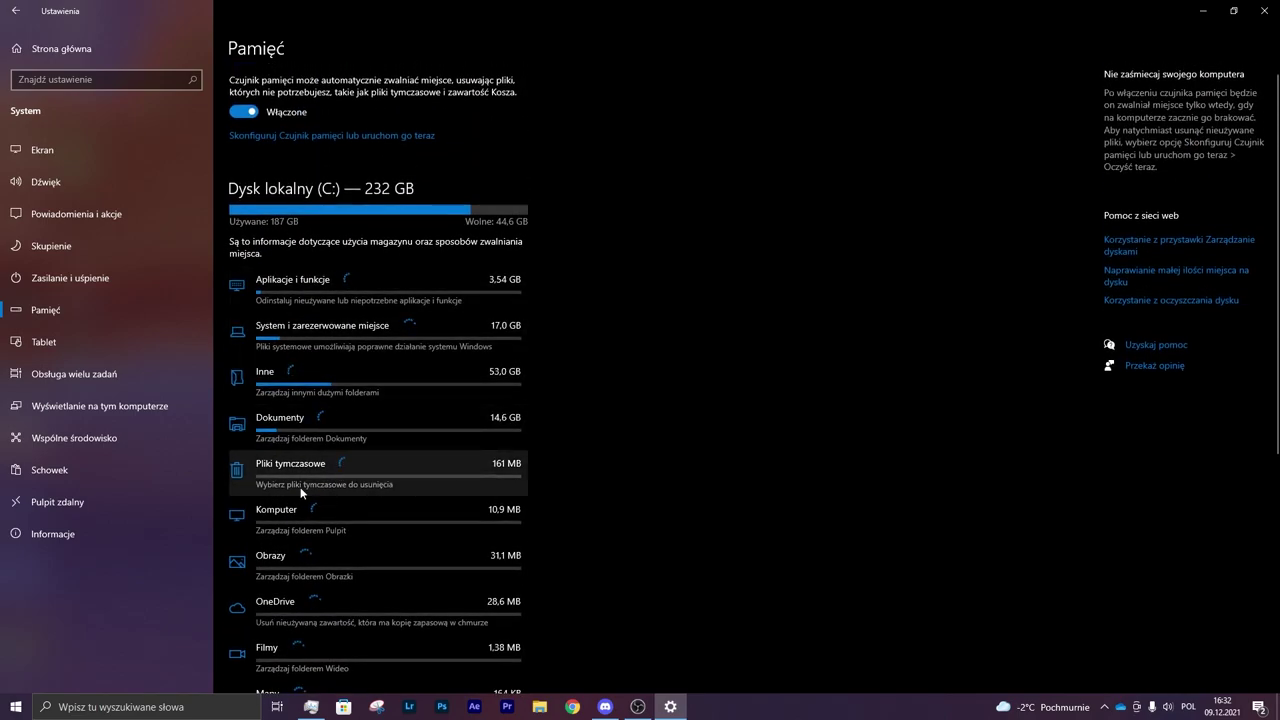
scroll(239, 512, down, 3)
scroll(331, 526, up, 3)
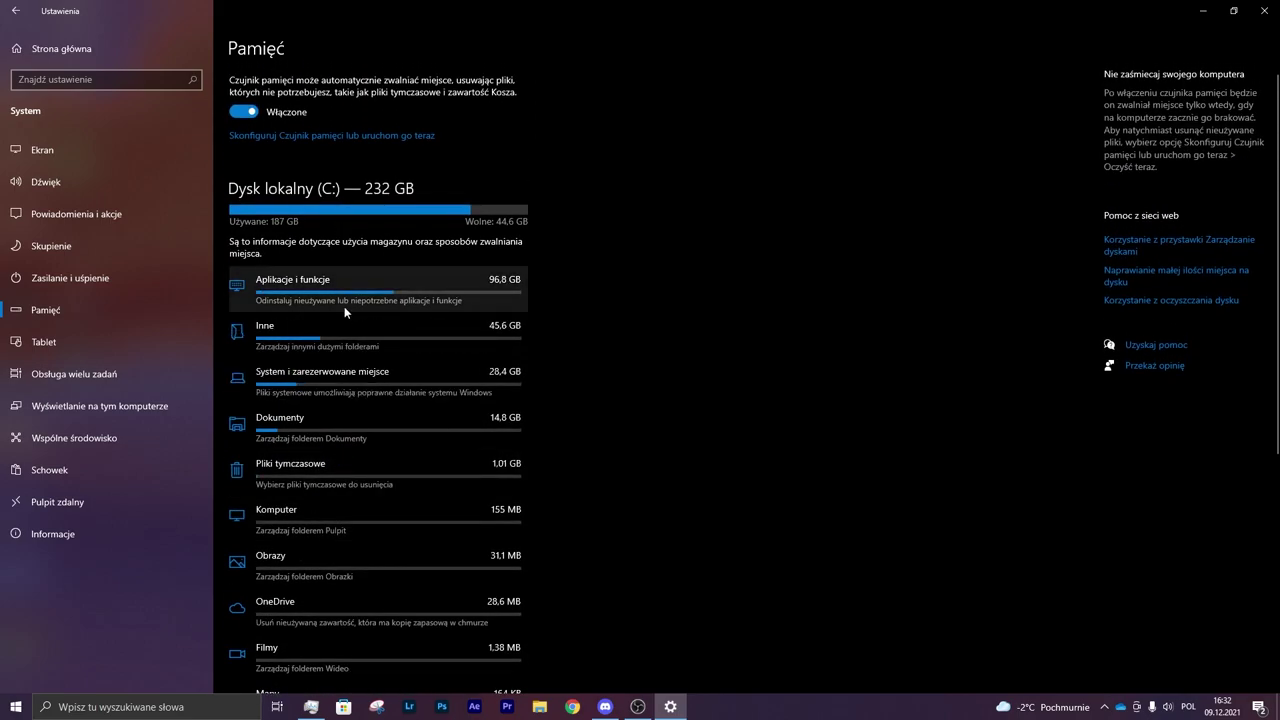
scroll(342, 302, down, 1)
scroll(344, 300, up, 1)
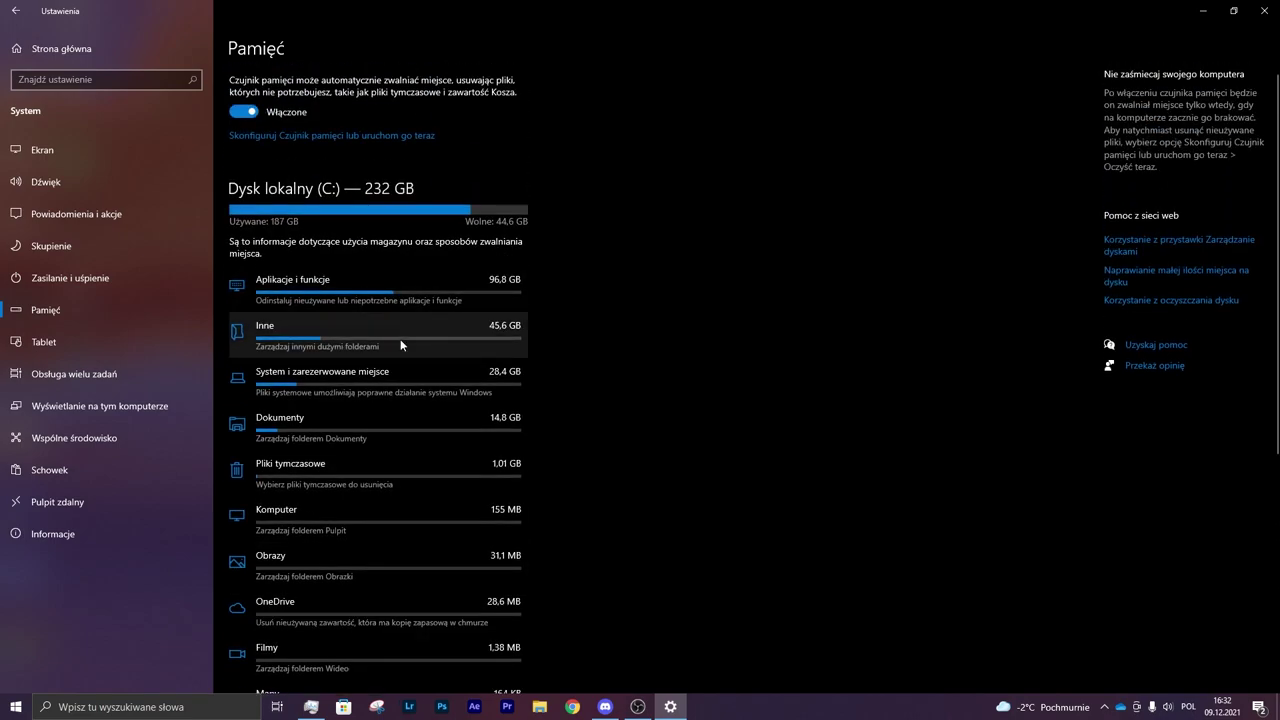
Open the Aplikacje i funkcje settings by searching for "dodaj" and maximize the window
click(16, 707)
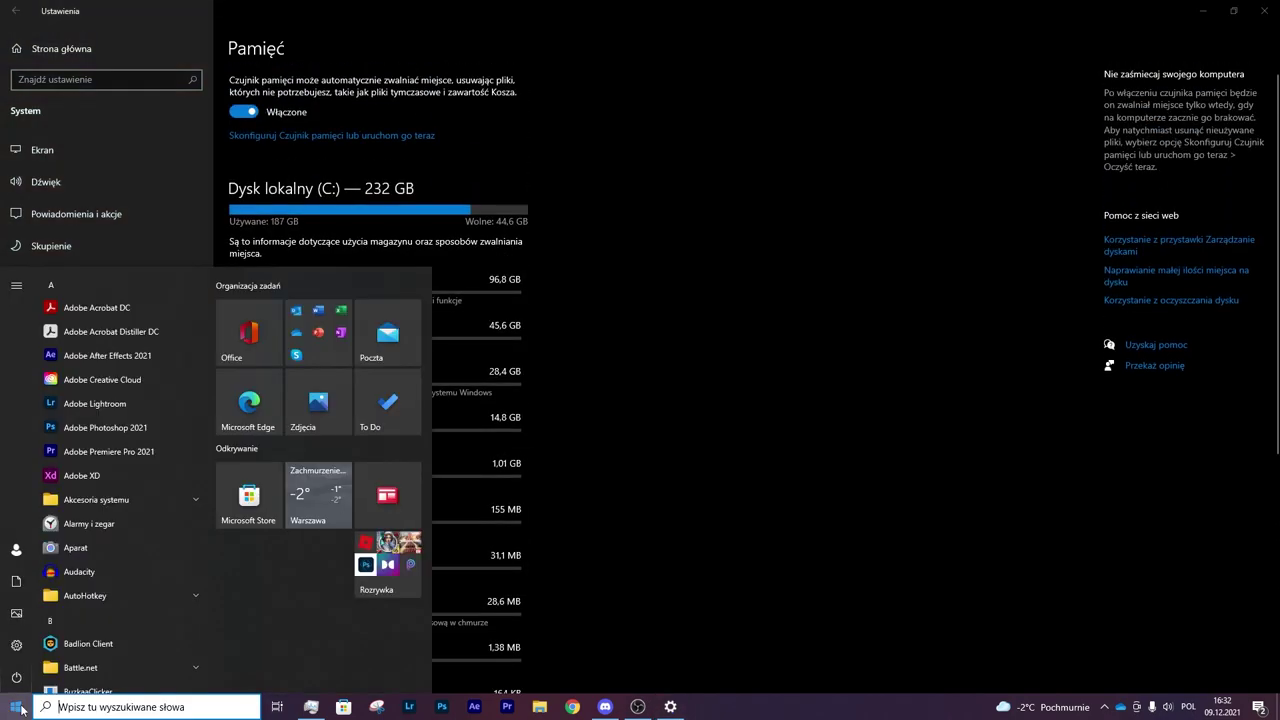
text(dodaj)
key(Return)
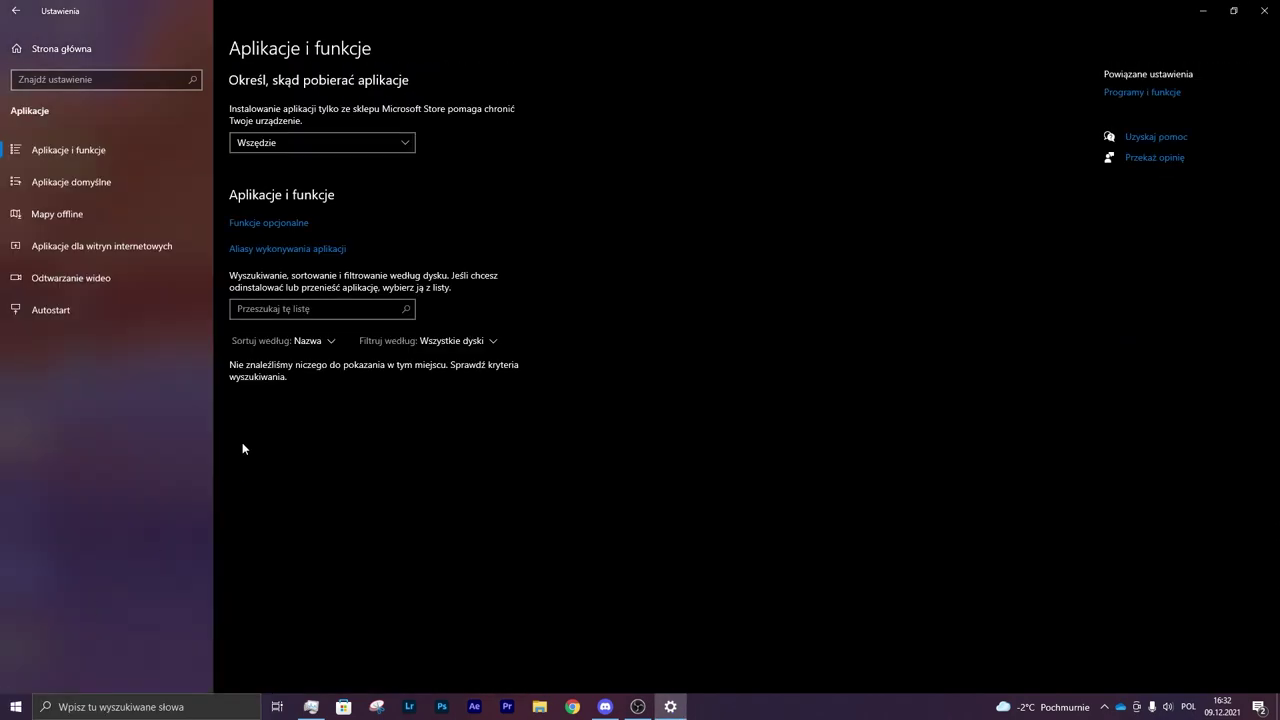
key(super+Down)
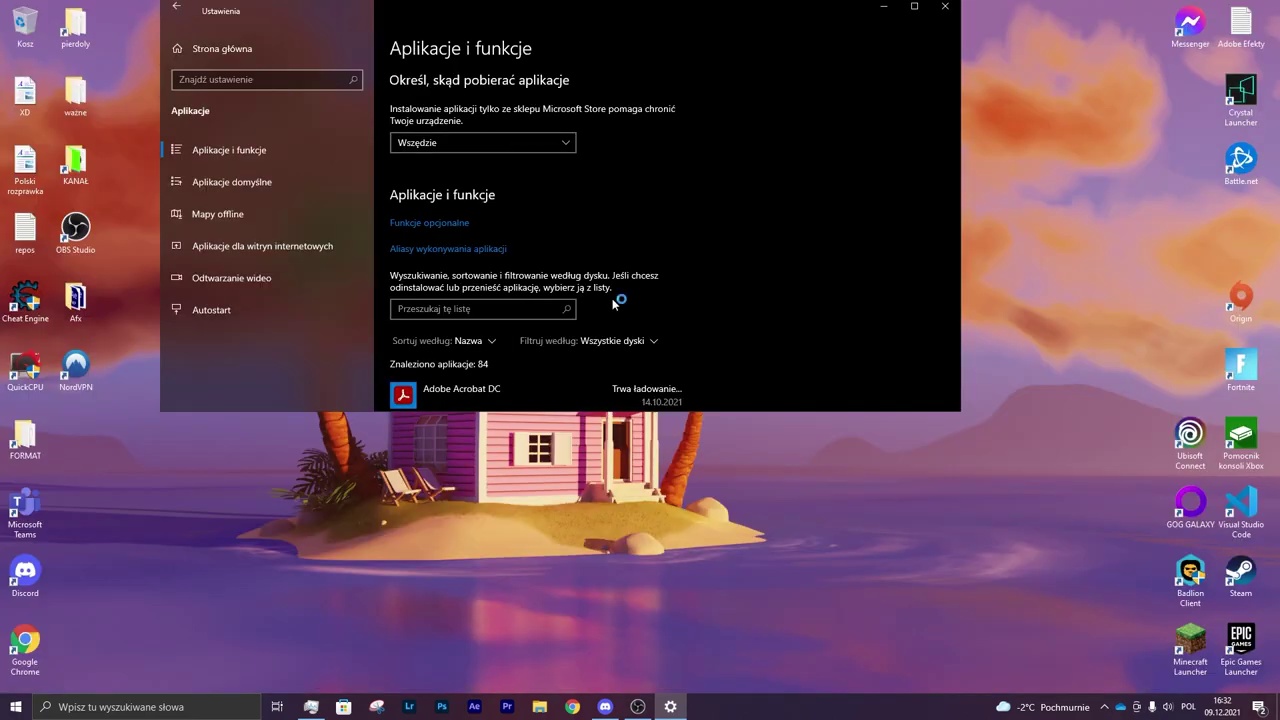
click(918, 12)
Filter the app list to Dysk lokalny (C:) and sort it by Rozmiar
click(458, 341)
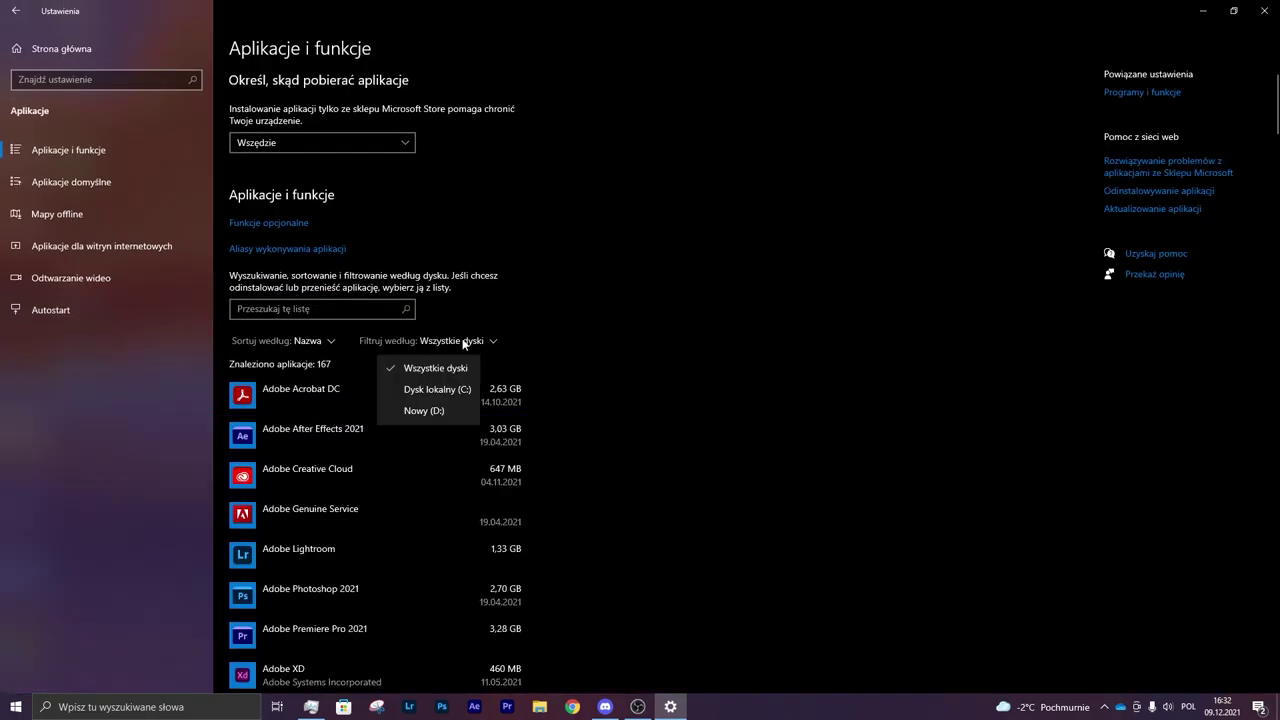
click(452, 389)
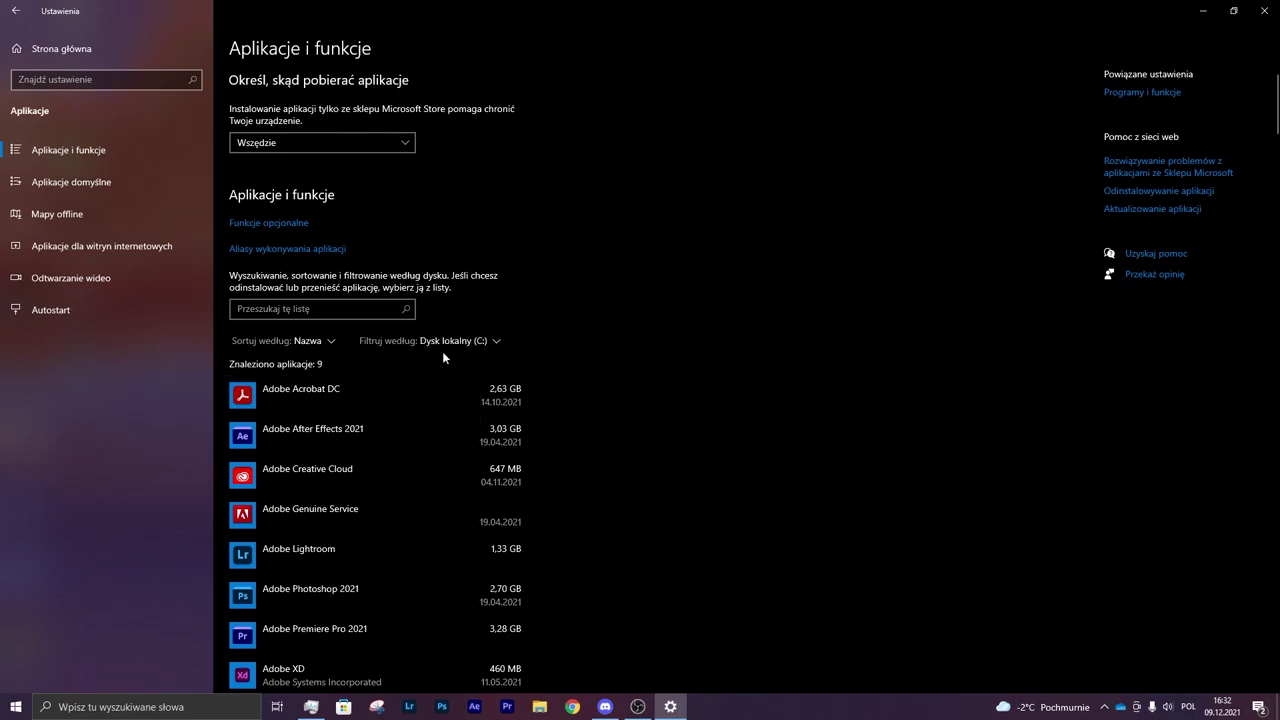
click(320, 341)
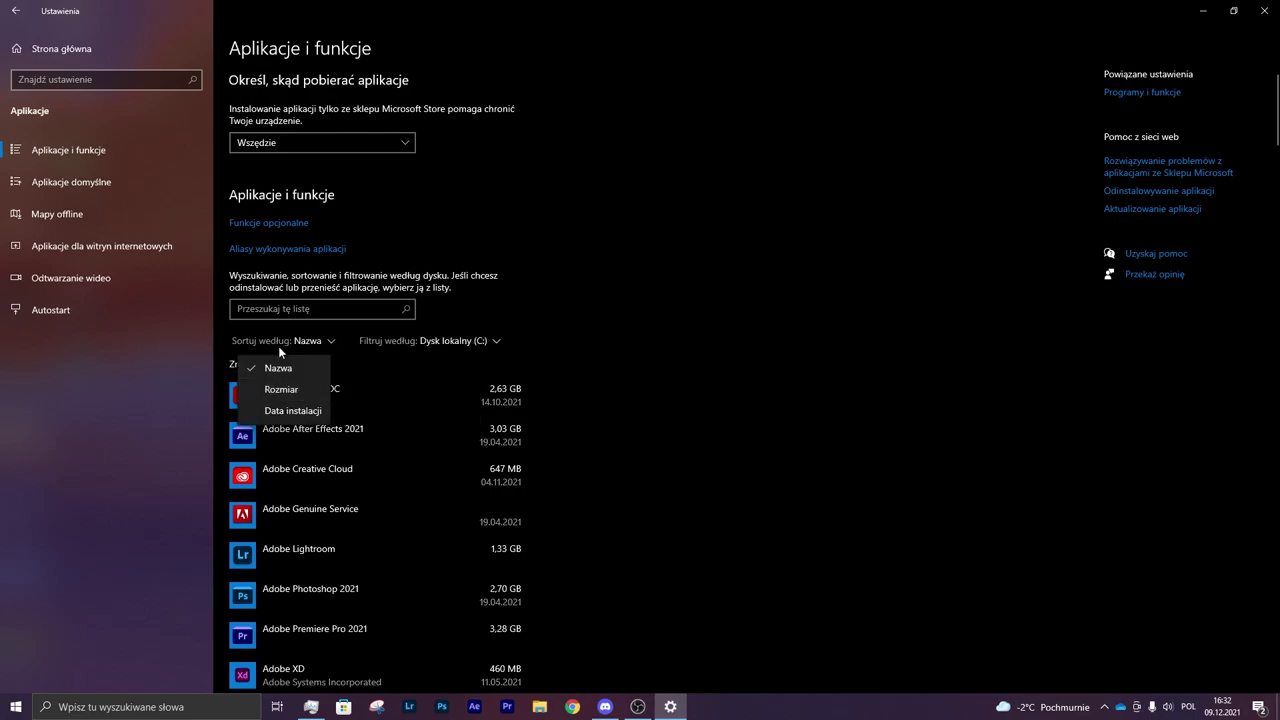
click(278, 388)
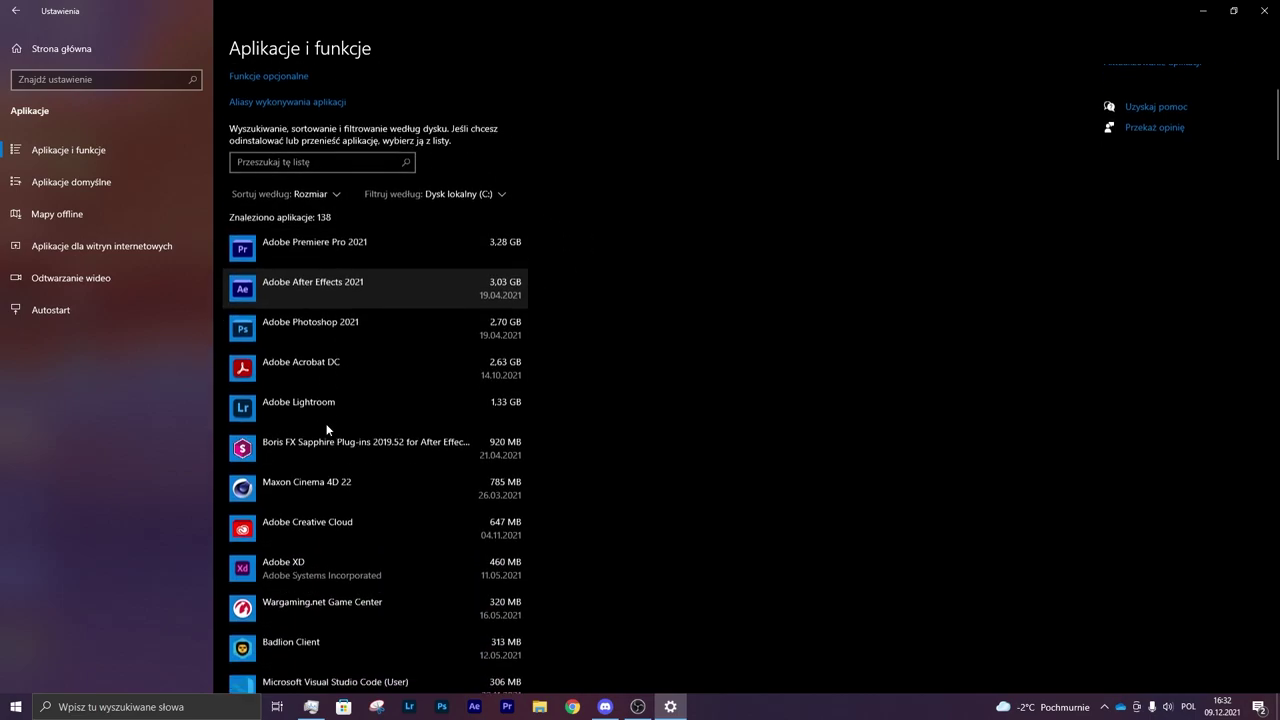
Look through the apps on drive C: by size for uninstall candidates, and close Settings
scroll(366, 429, down, 3)
scroll(351, 418, up, 3)
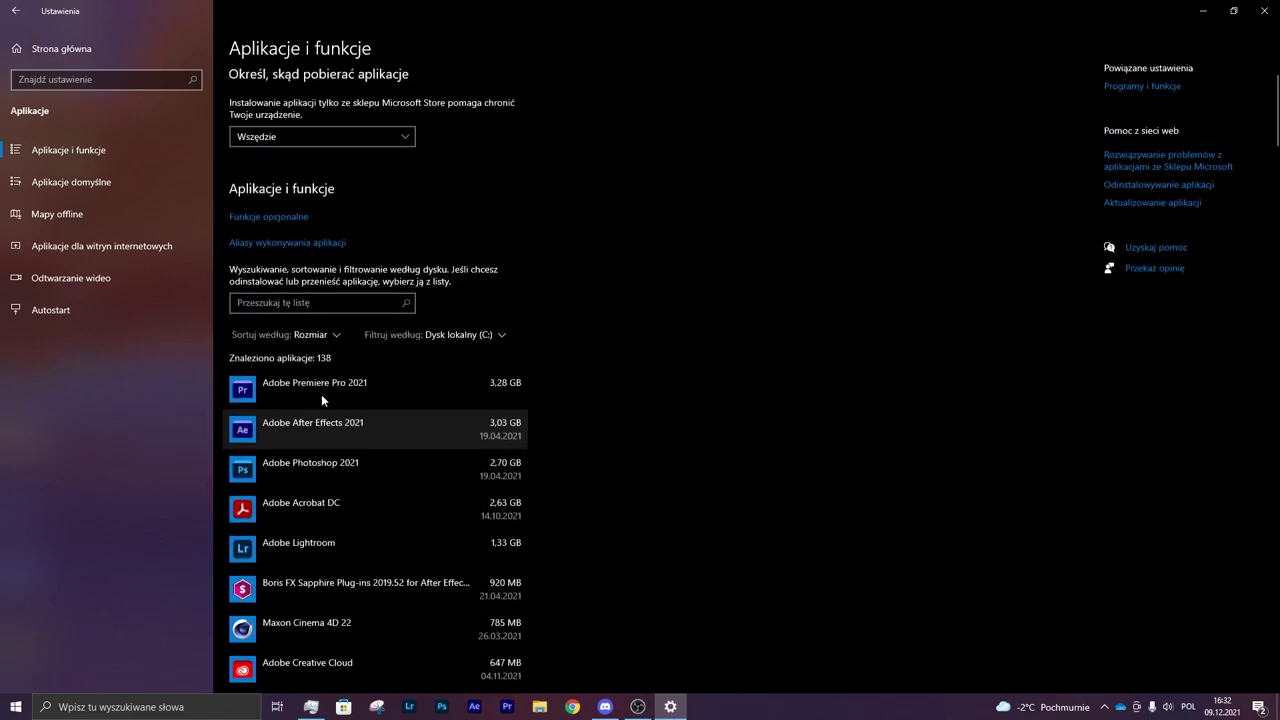
scroll(374, 490, down, 10)
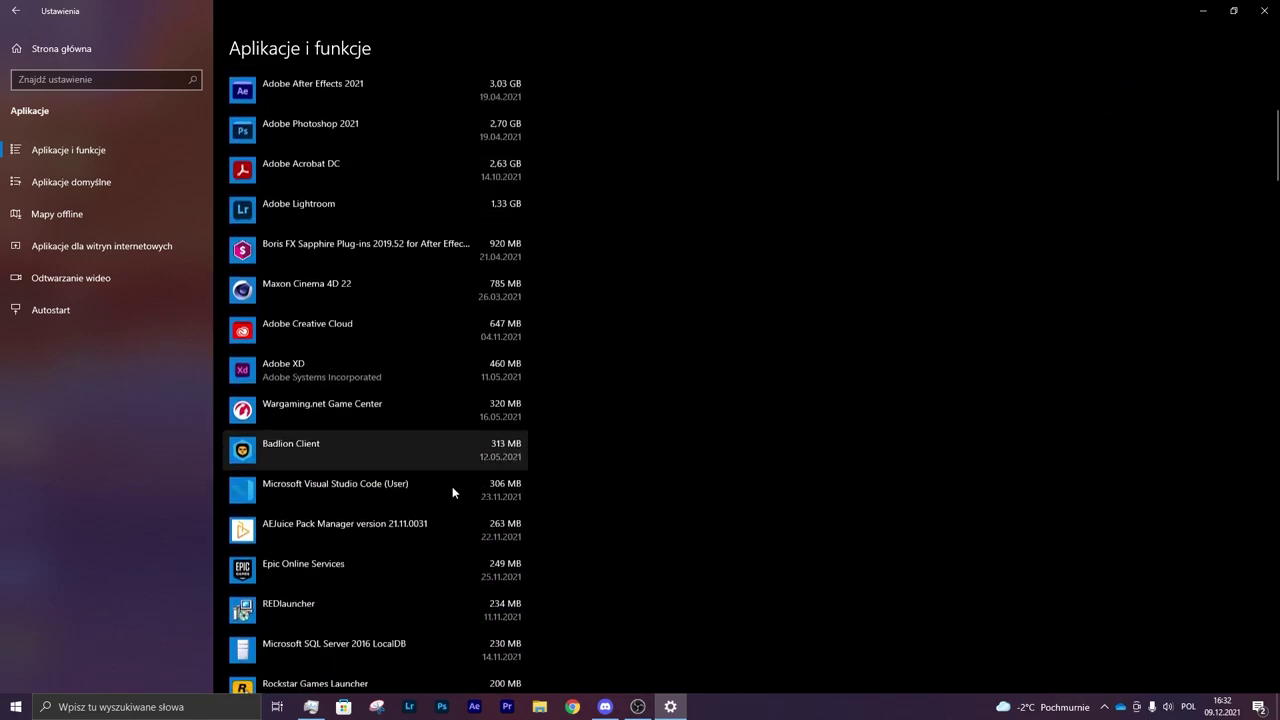
scroll(451, 486, down, 1)
scroll(443, 500, up, 5)
click(260, 446)
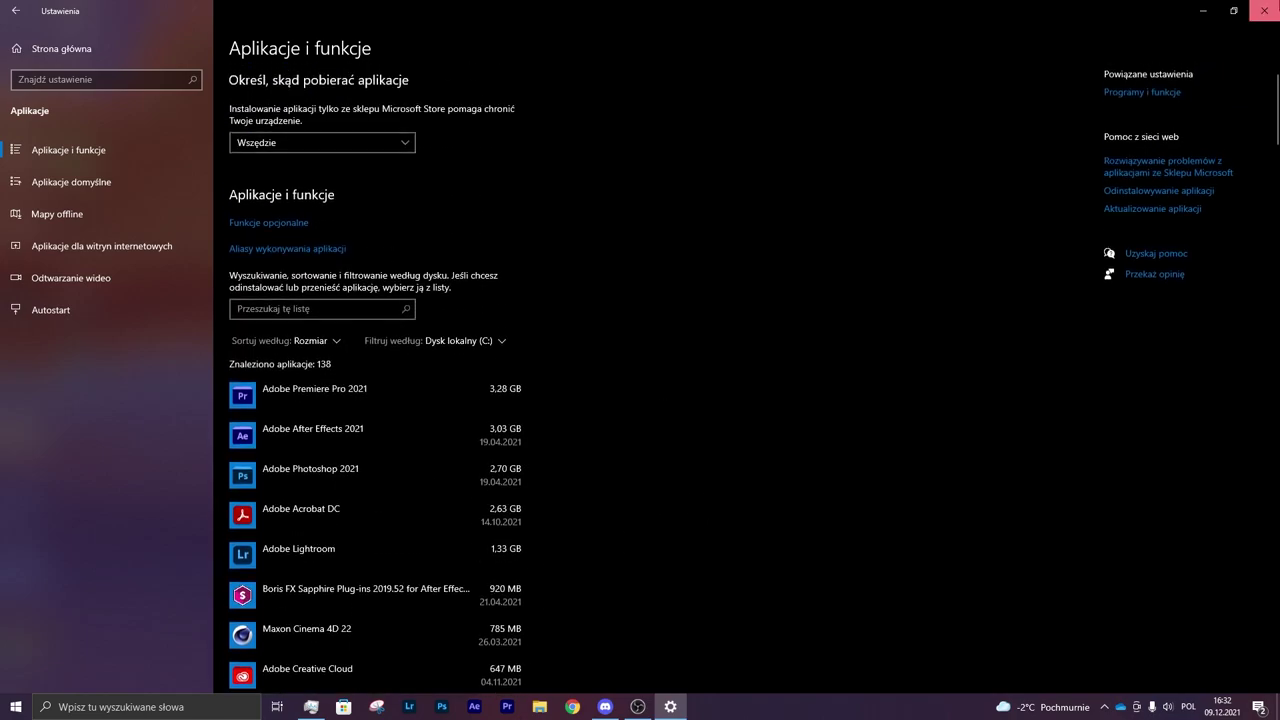
click(1264, 10)
click(180, 706)
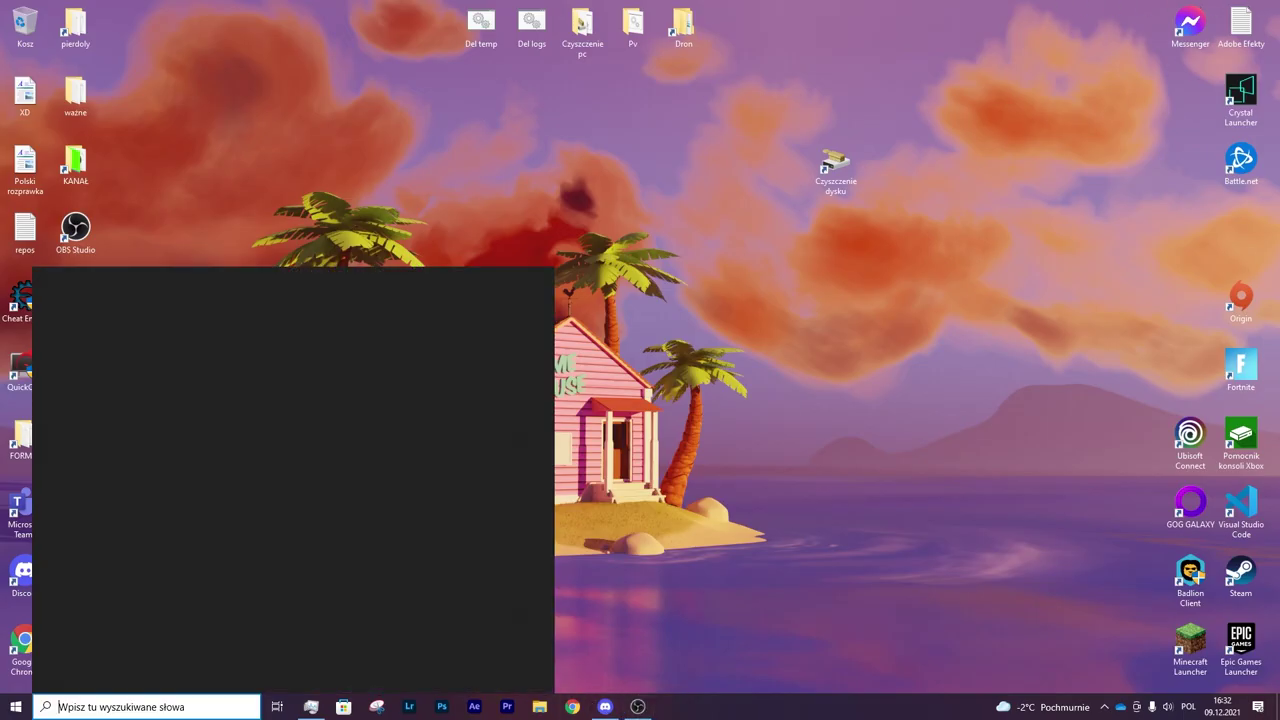
text(pamie)
key(ctrl+a)
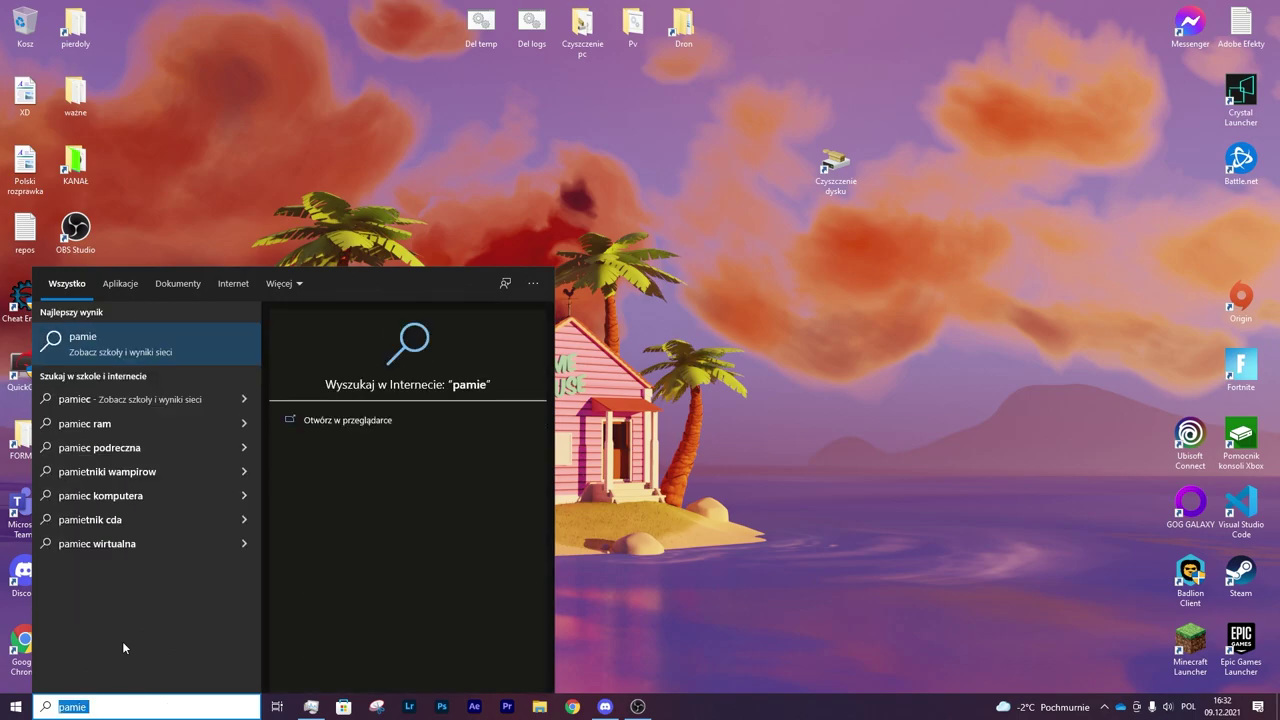
text(ustawienia grafiki)
key(Return)
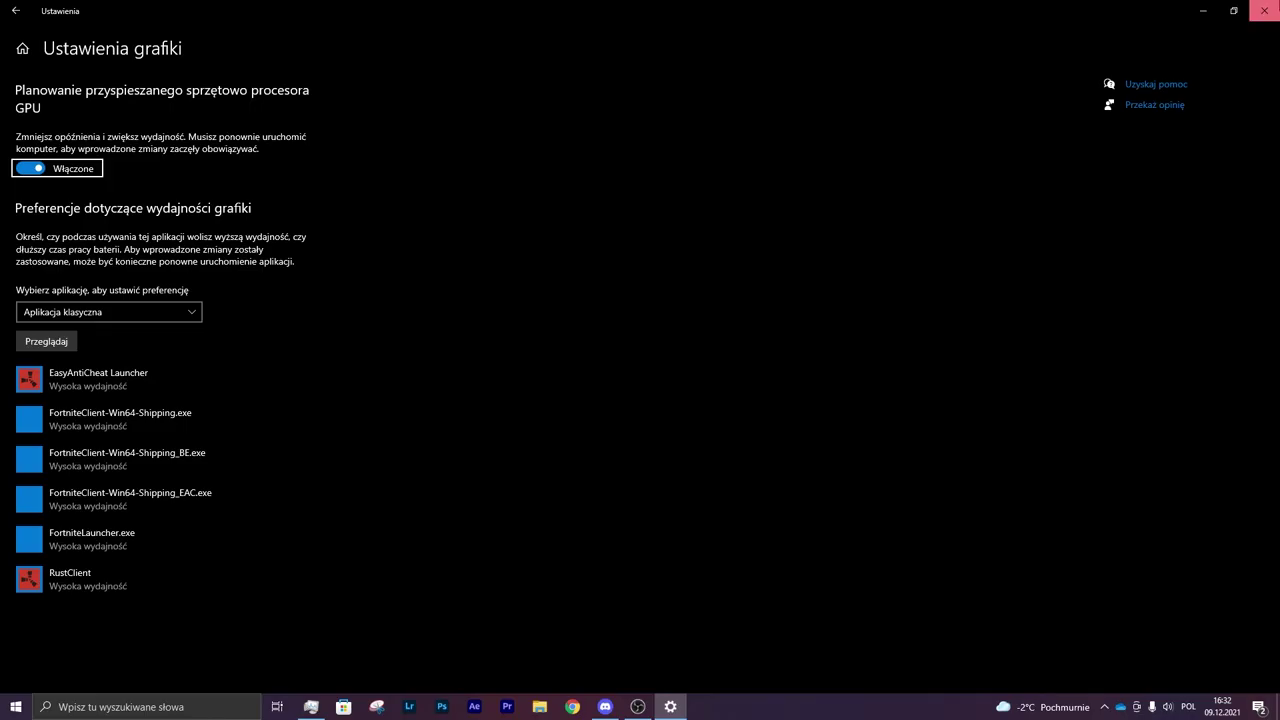
key(alt+F4)
Reopen Settings, return to the Pamięć page of System, and open Zmień lokalizację zapisywania nowej zawartości
key(super)
text(ub)
key(BackSpace)
key(Return)
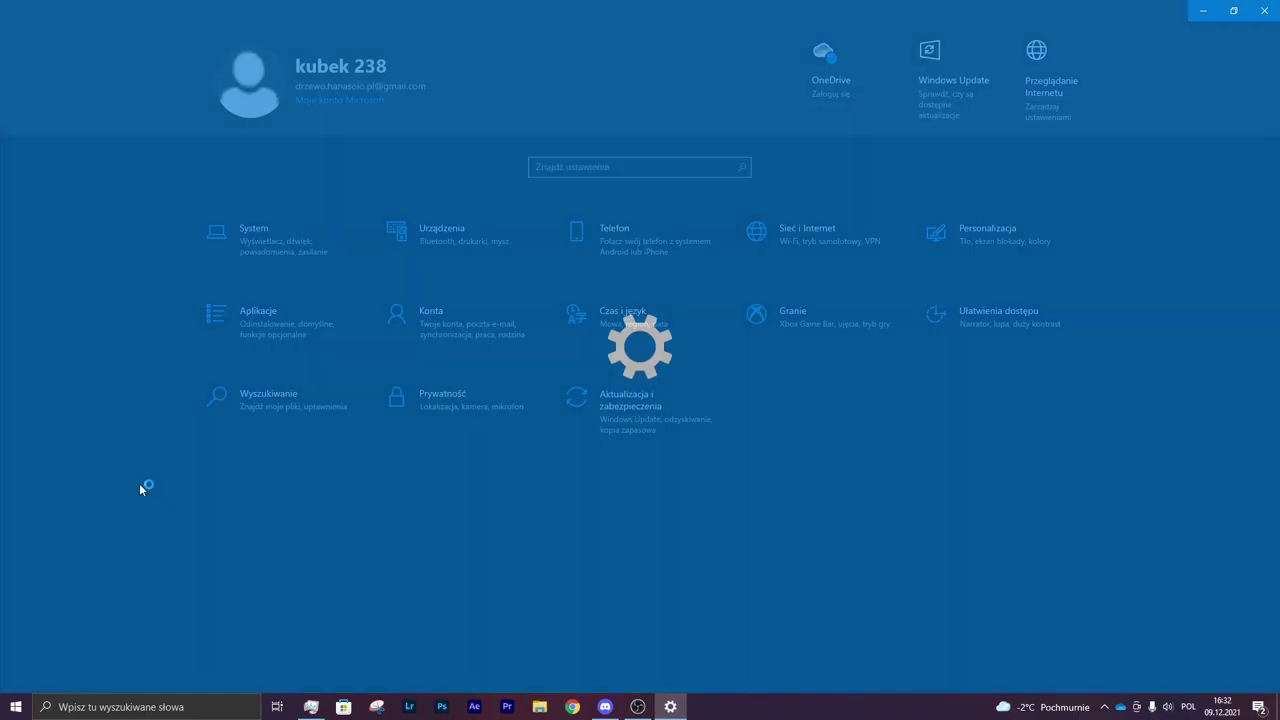
click(282, 252)
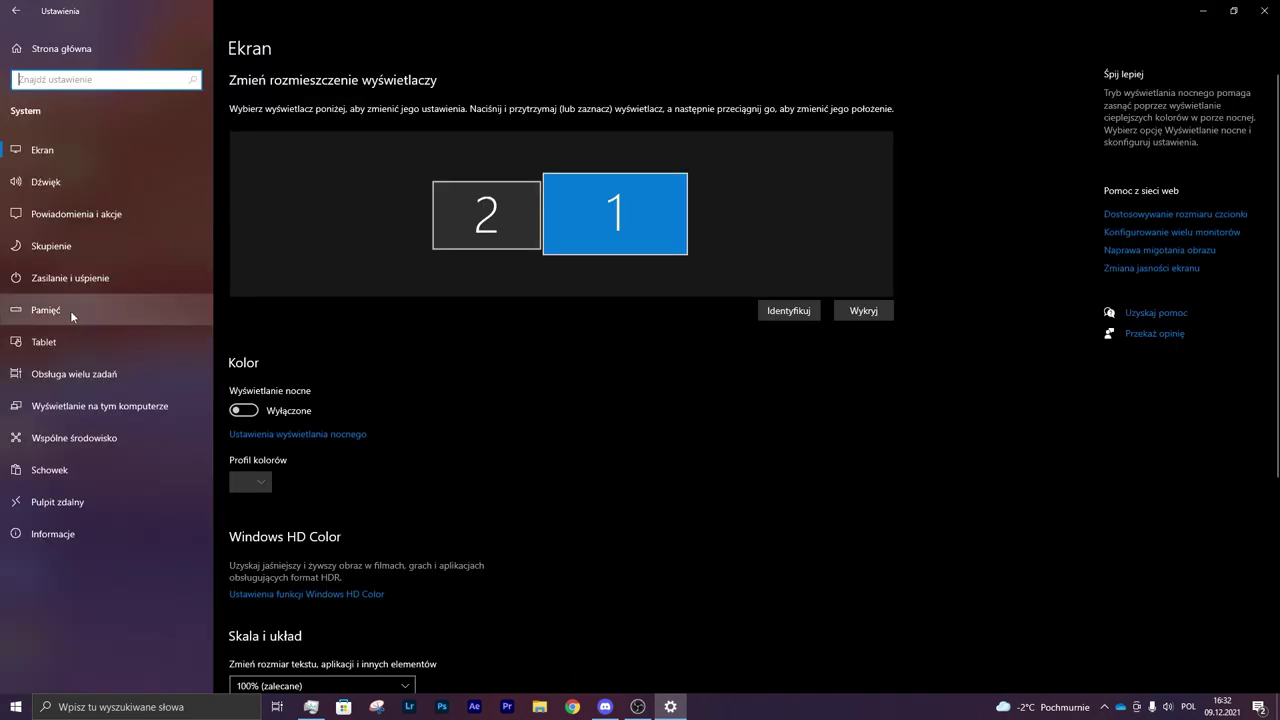
click(70, 310)
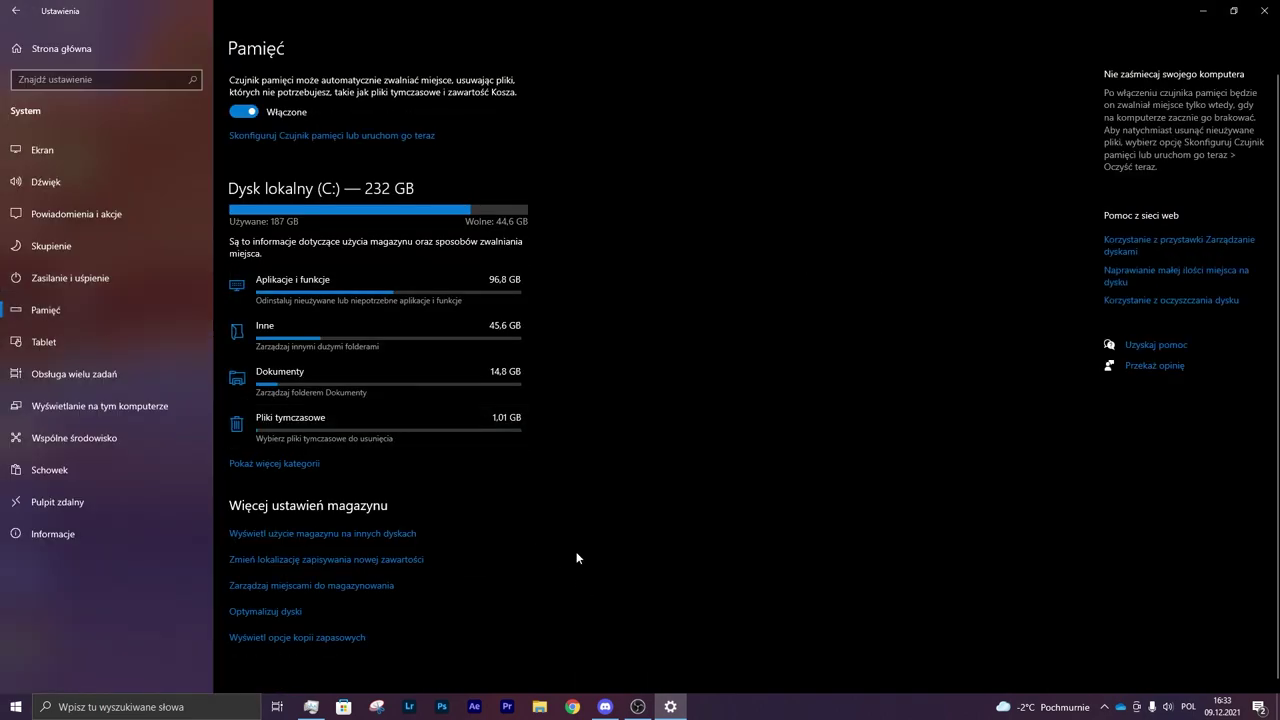
click(385, 562)
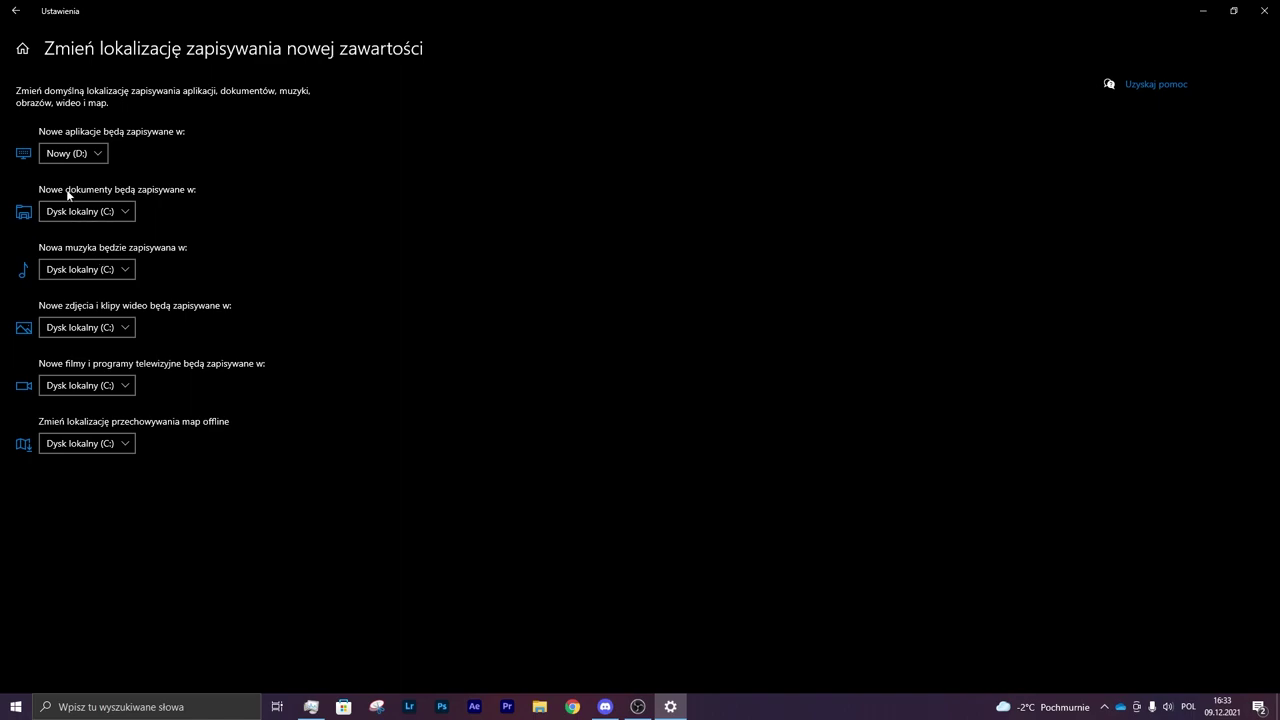
Try Nowy (D:) as the save location for new documents, restore Dysk lokalny (C:) without applying, and leave the page
click(80, 211)
click(377, 267)
click(83, 218)
click(86, 238)
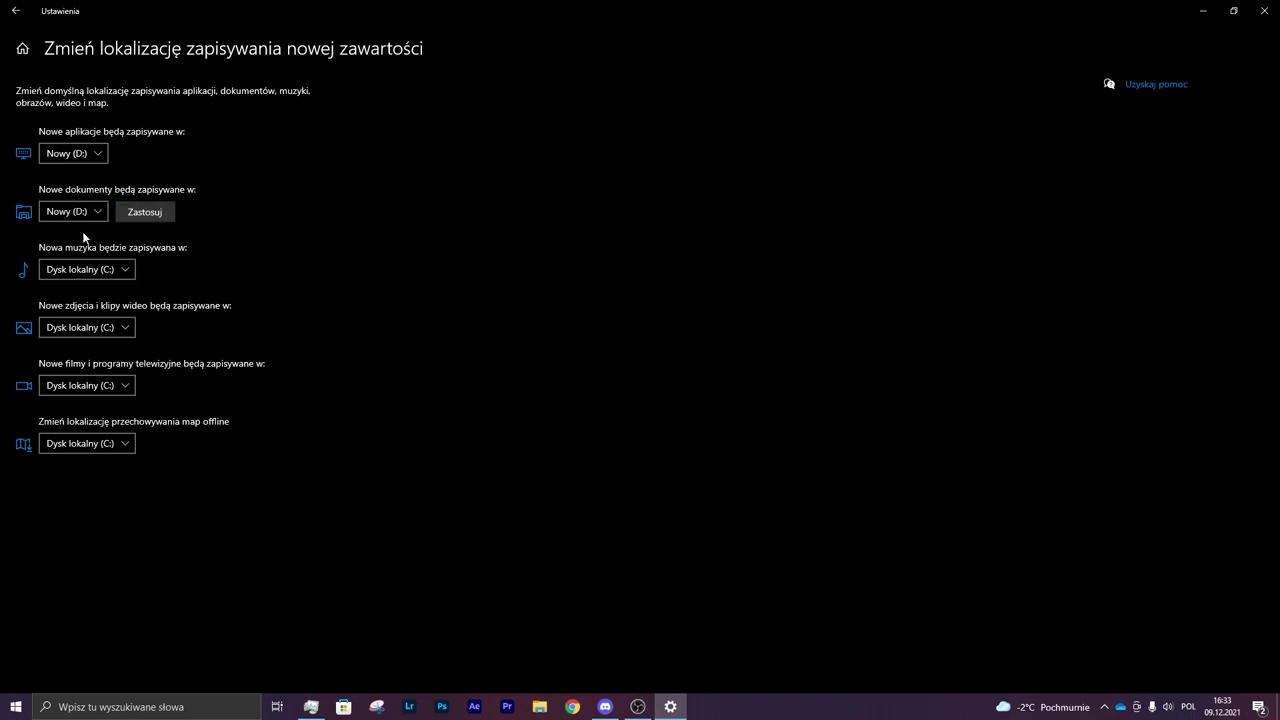
click(80, 211)
click(60, 186)
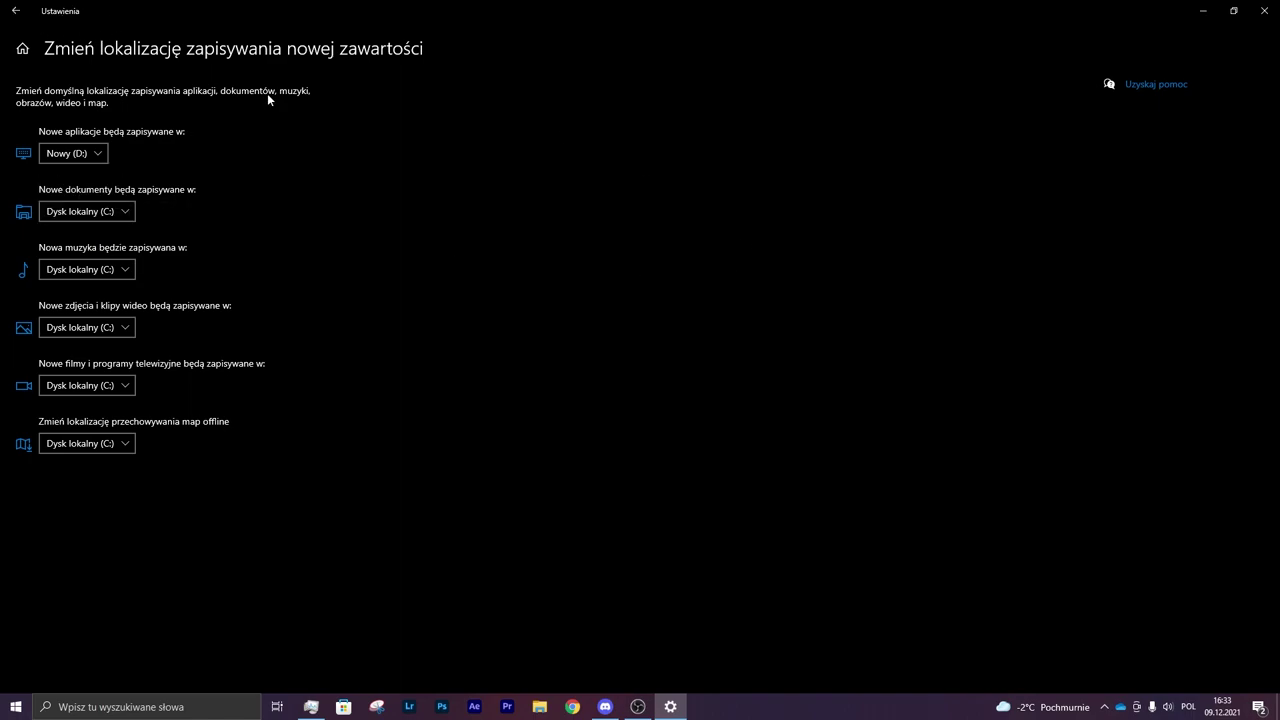
click(15, 11)
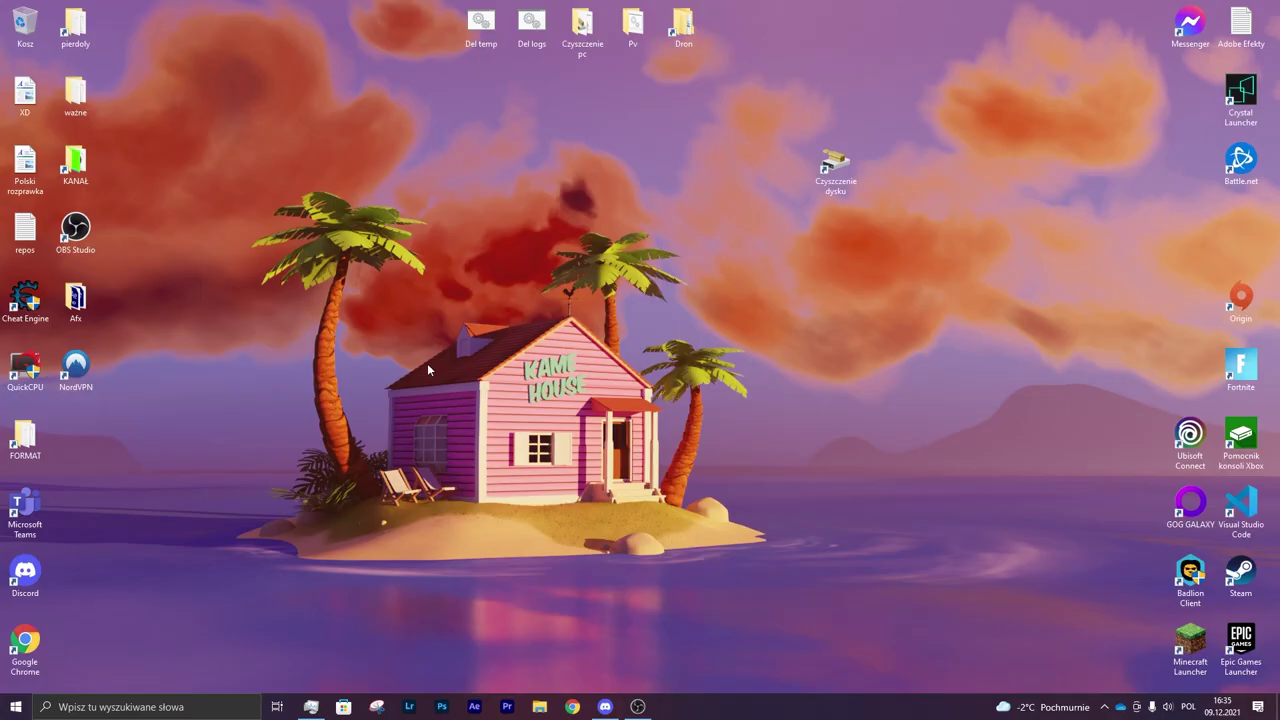
Switch to Google Chrome and search the web for "cclenr"
click(572, 706)
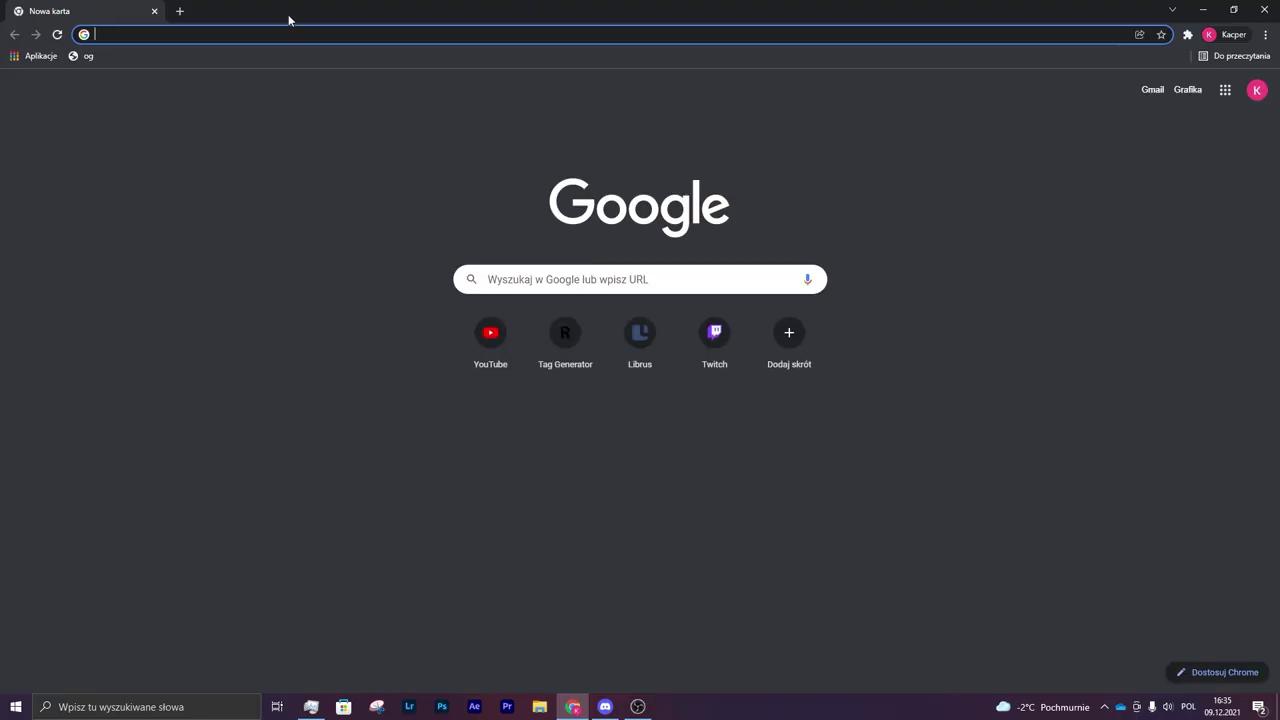
text(cc)
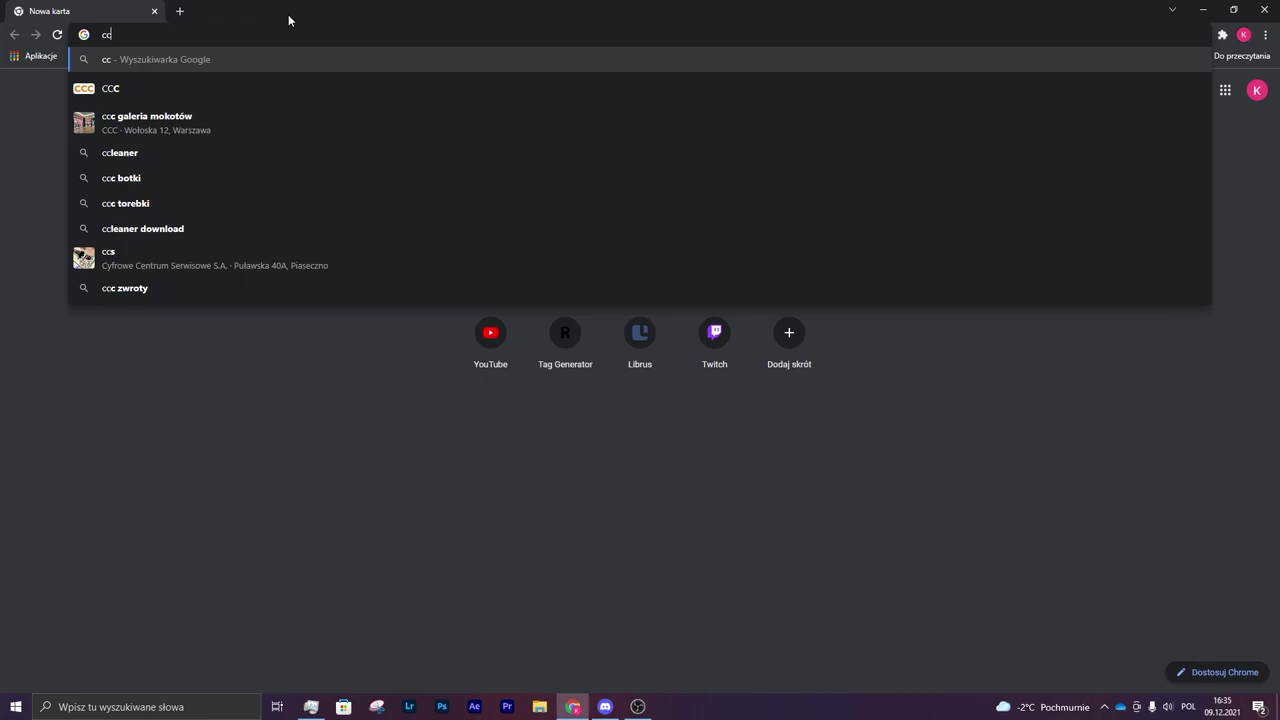
text(lenr)
key(Return)
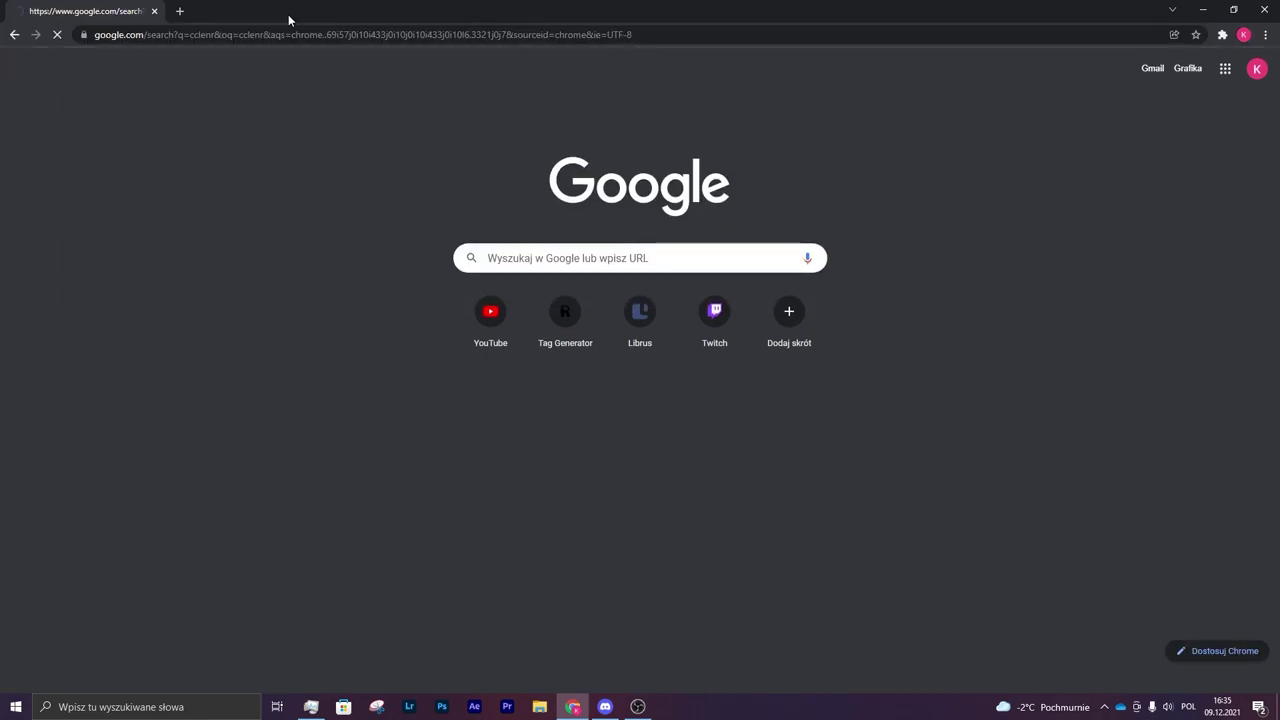
Open CCleaner's official website from the search results, accept its cookies to view the download offer, and close the browser
click(172, 245)
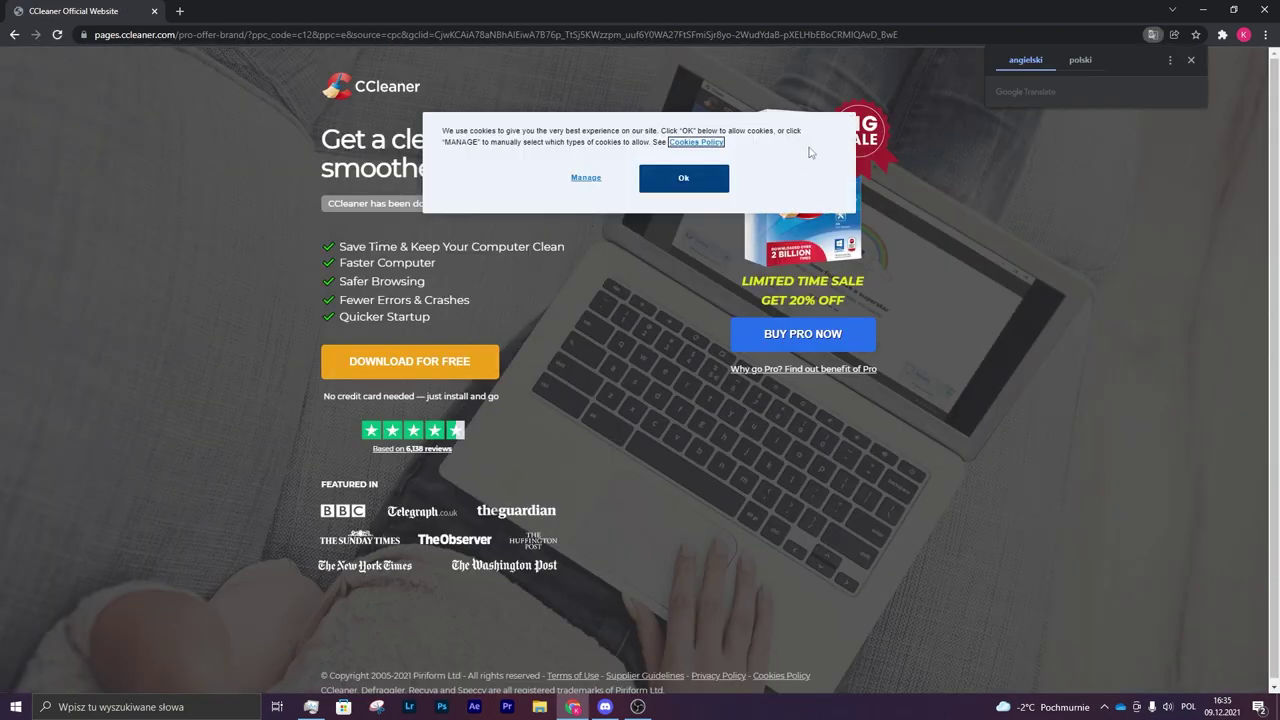
click(683, 177)
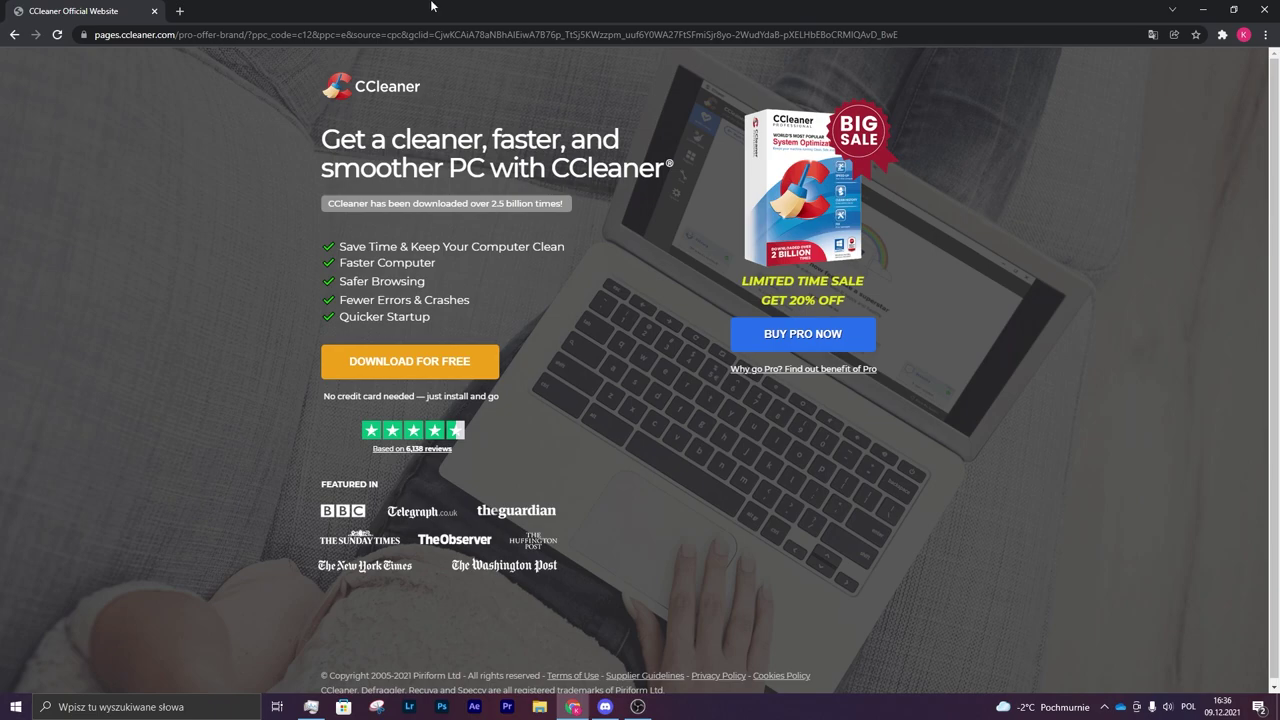
click(1257, 10)
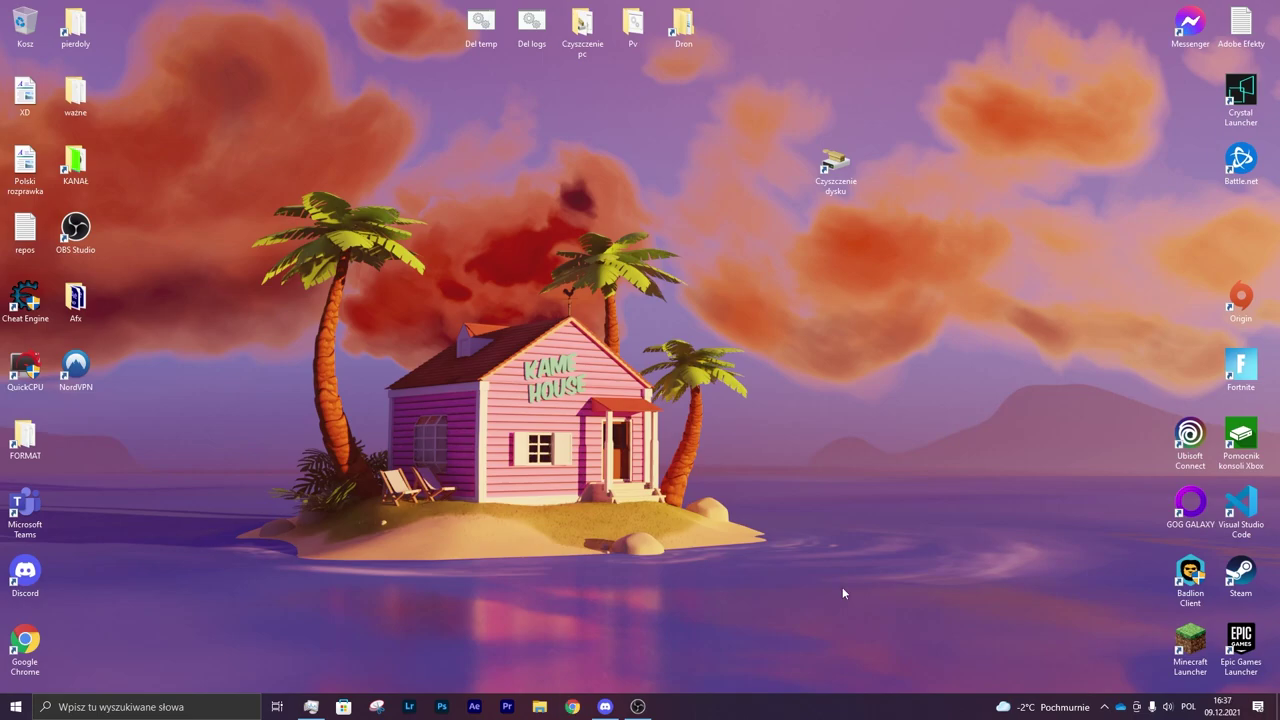